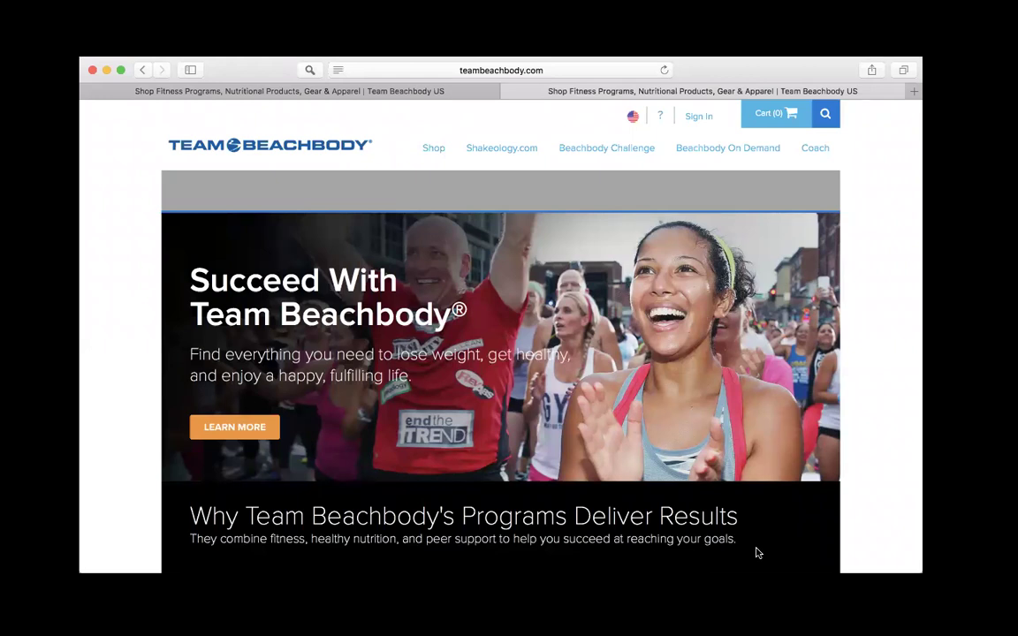
Step: Sign in with the coach account's email and password, declining to save the password
left_click(695, 119)
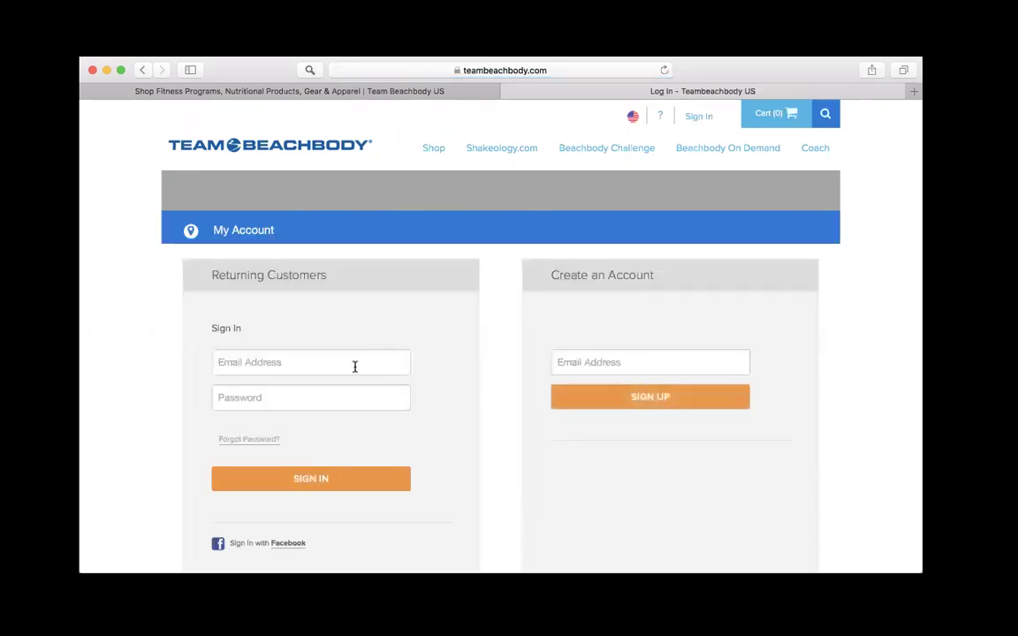
left_click(355, 365)
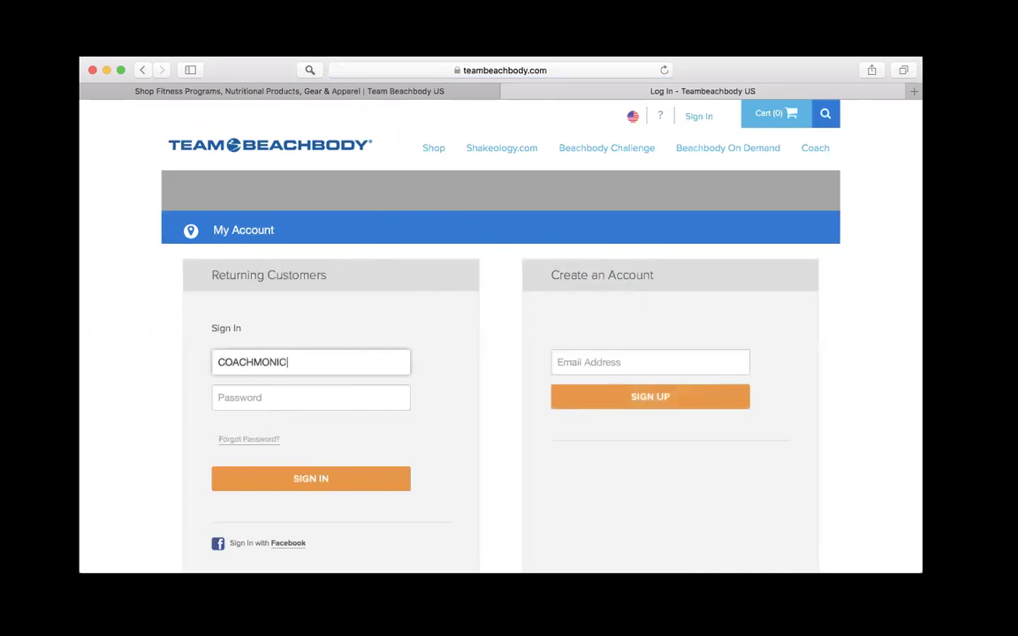
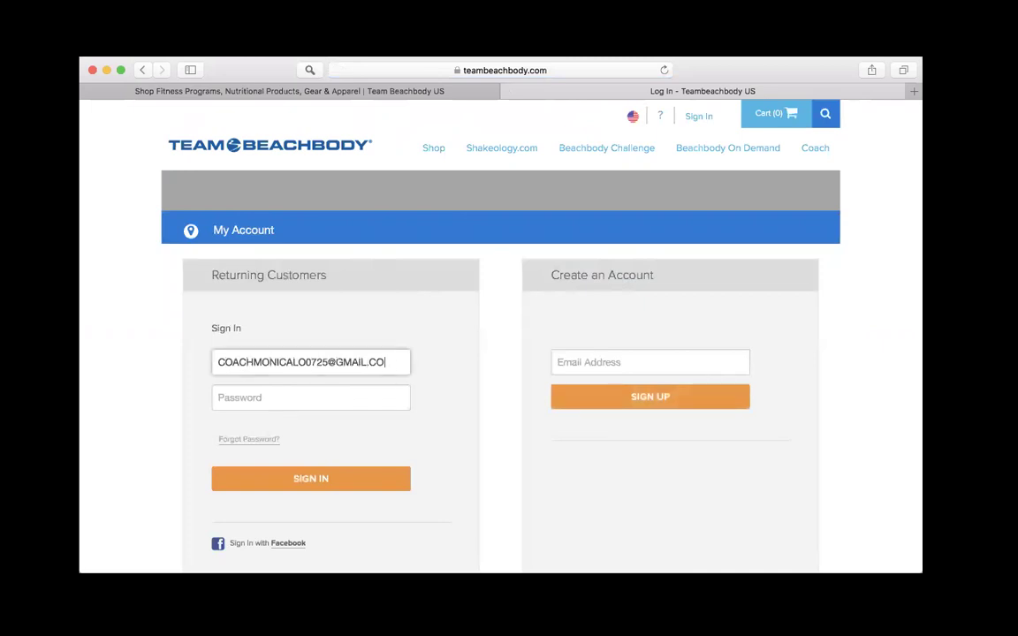
left_click(325, 405)
type("•••••")
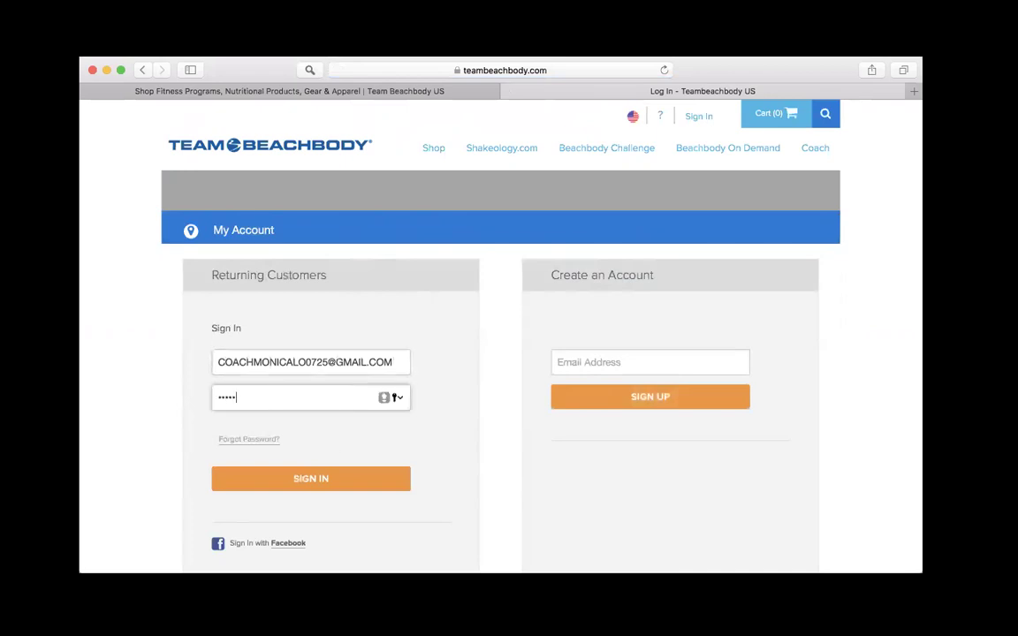
type("•••")
left_click(331, 491)
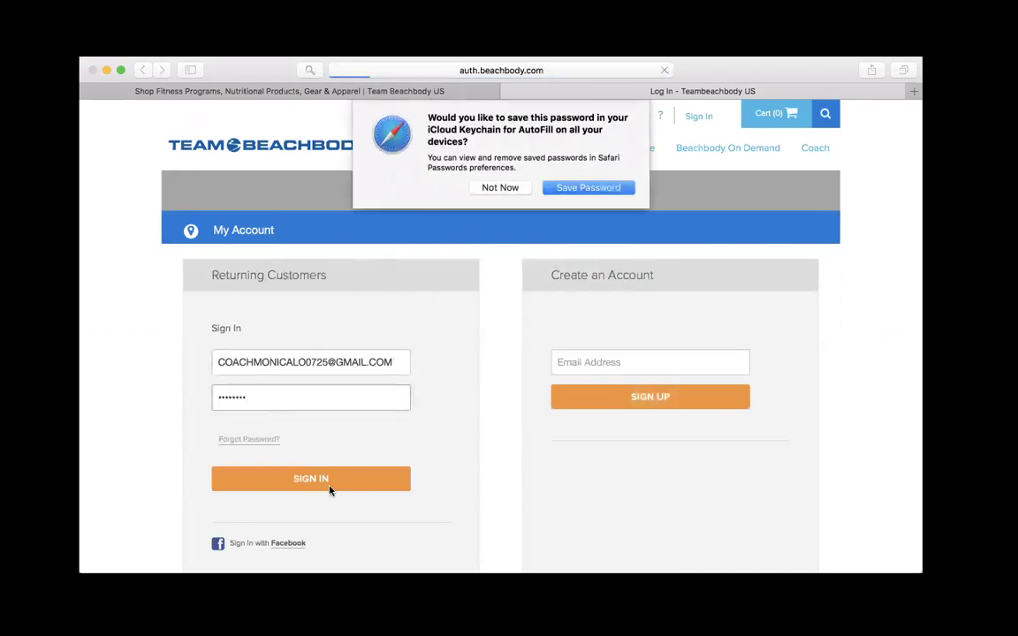
left_click(500, 188)
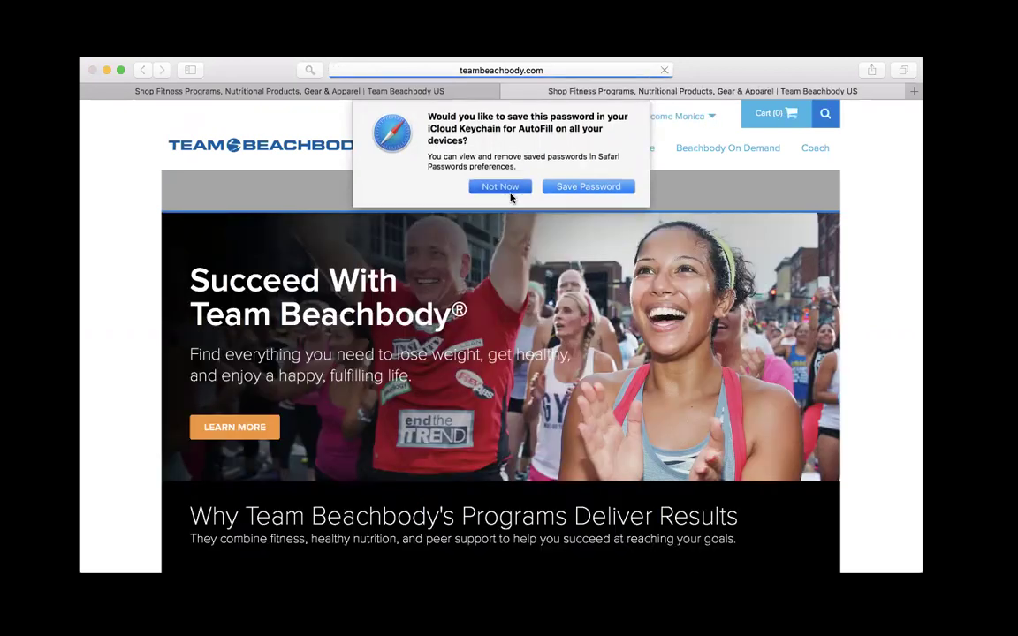
Step: Start a new enrollment/order from the Share-A-Cart home page
mouse_move(773, 158)
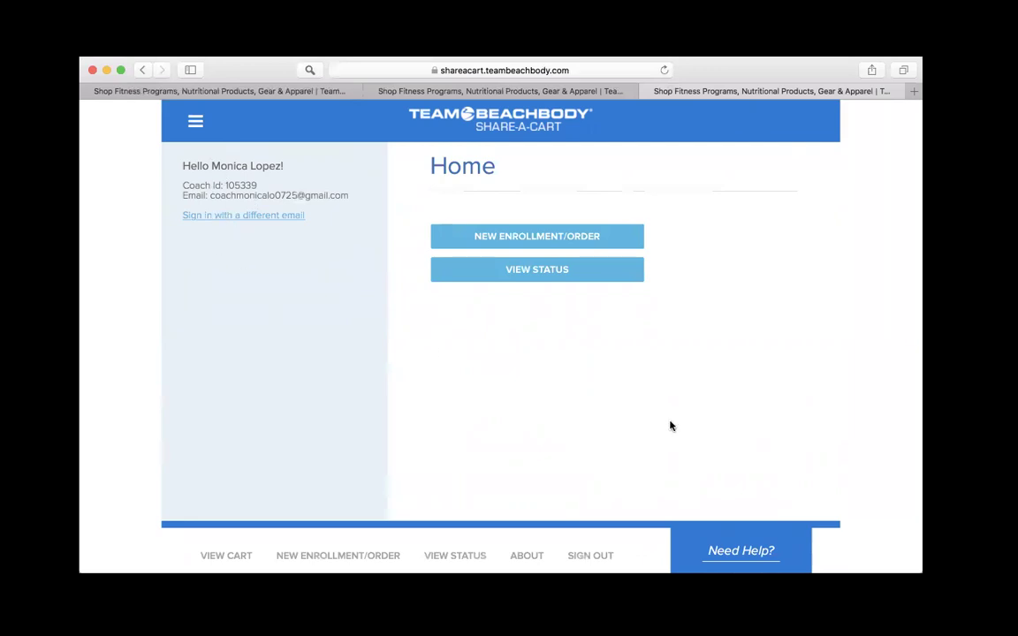
left_click(554, 246)
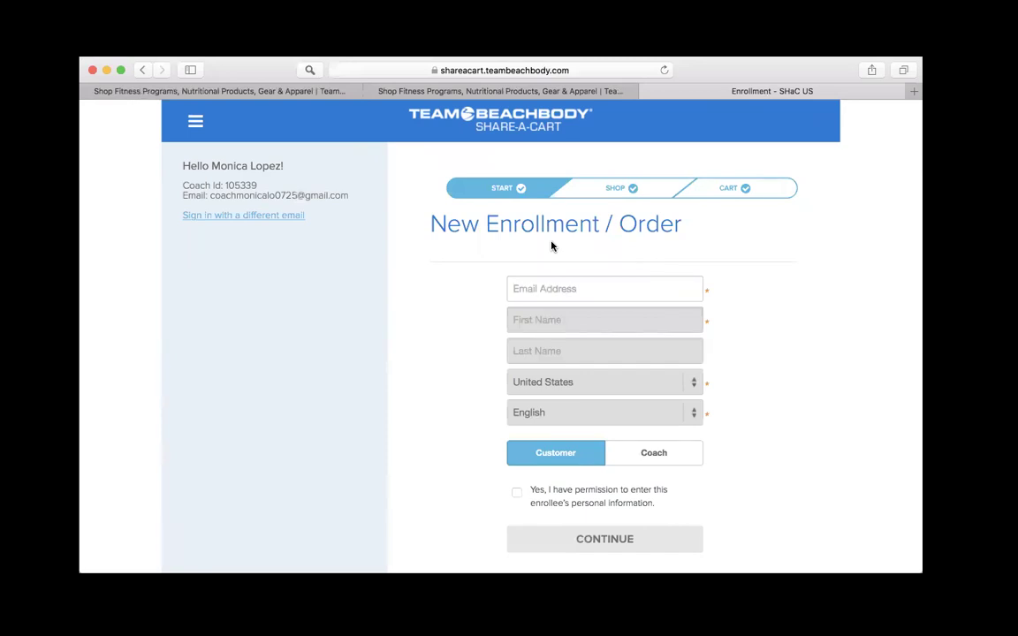
Step: Enter the test enrollee's email address, first name and last name
left_click(545, 288)
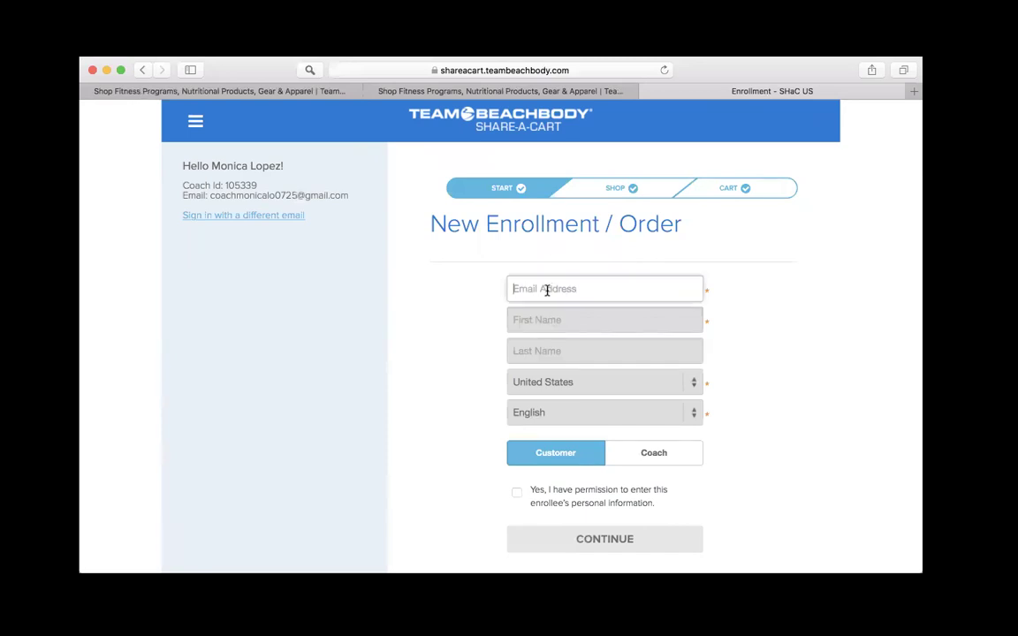
type("TEST3@GMAIL.COM")
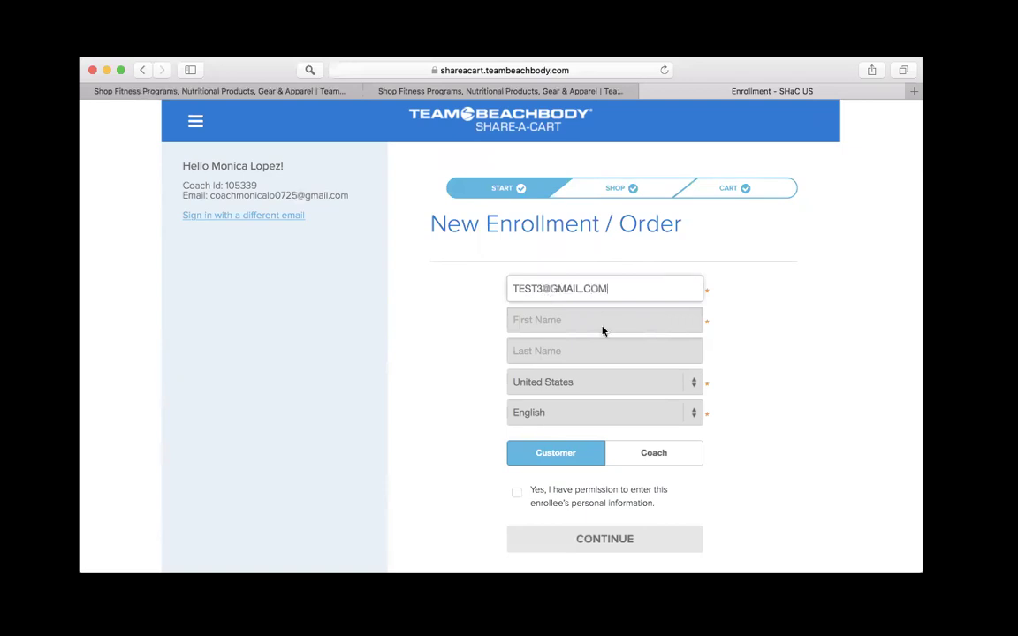
left_click(613, 320)
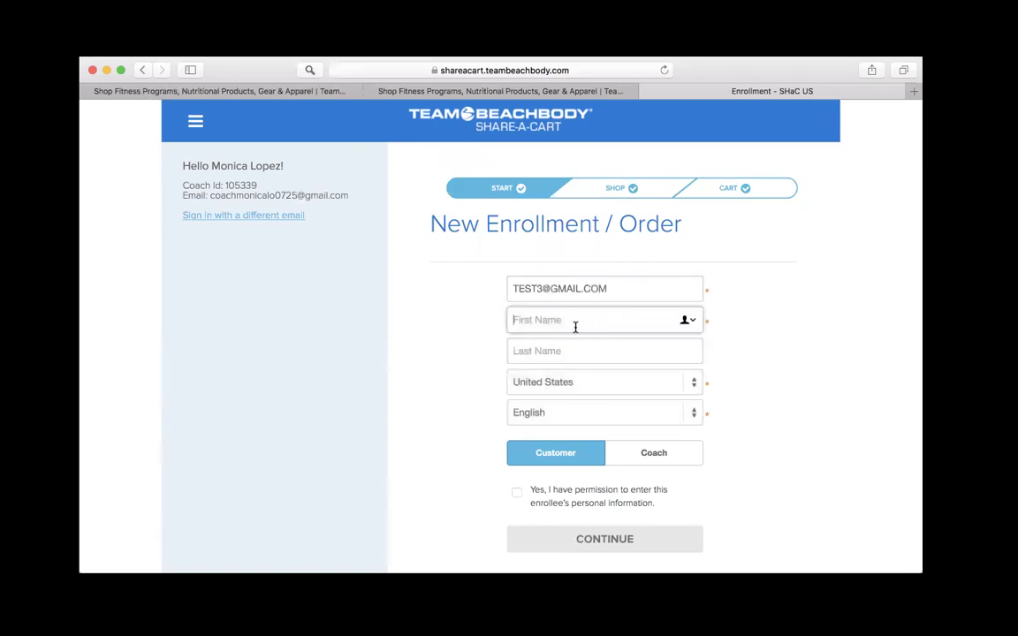
type("MONICA")
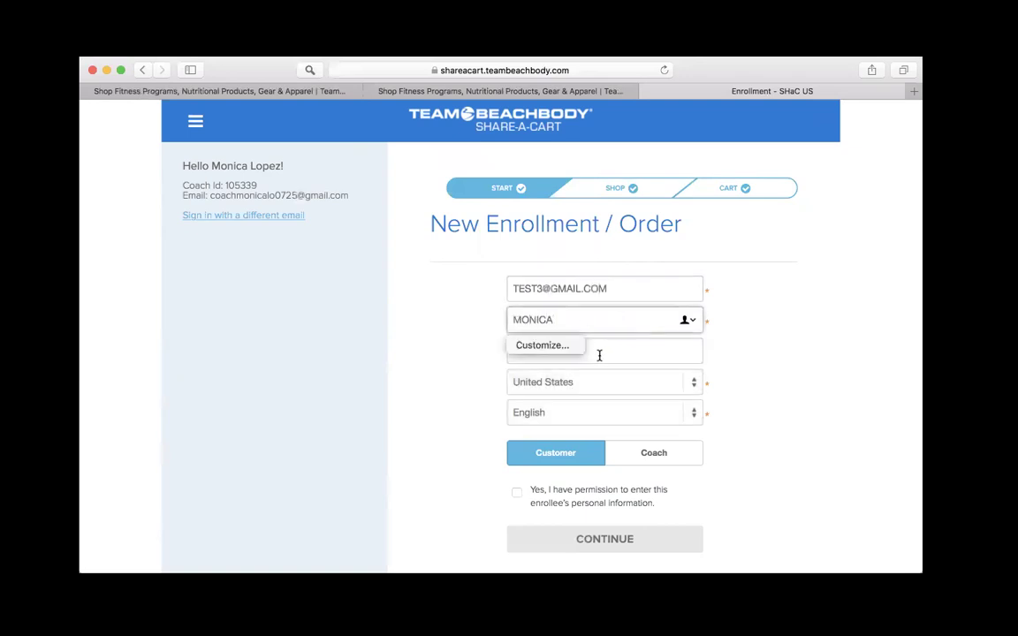
left_click(597, 353)
type("TEST")
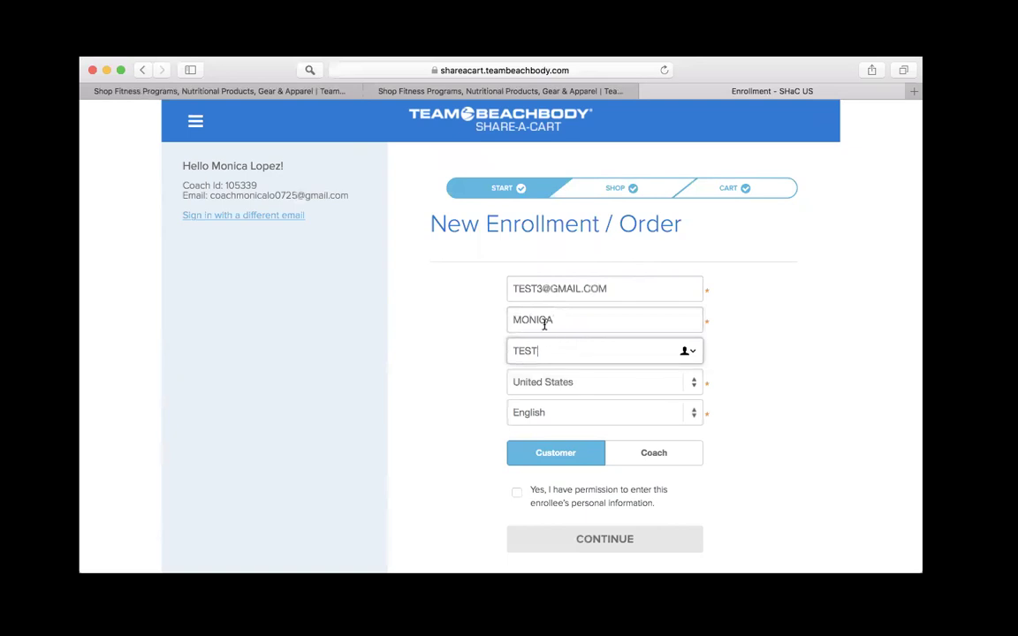
Step: Keep United States and English, set the enrollee as Customer, confirm permission and continue to Shop
left_click(538, 390)
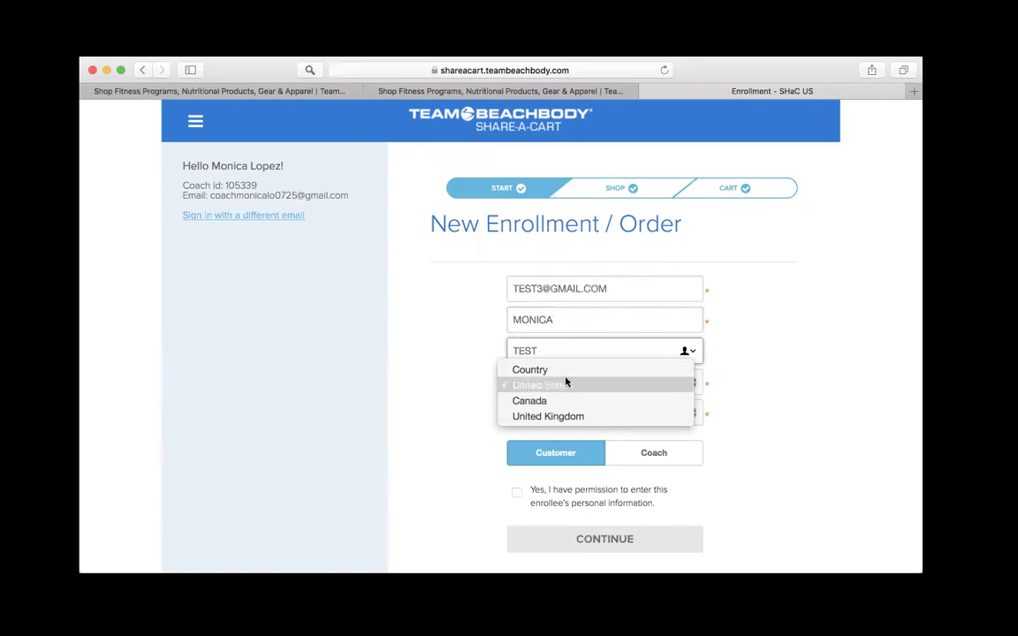
left_click(564, 387)
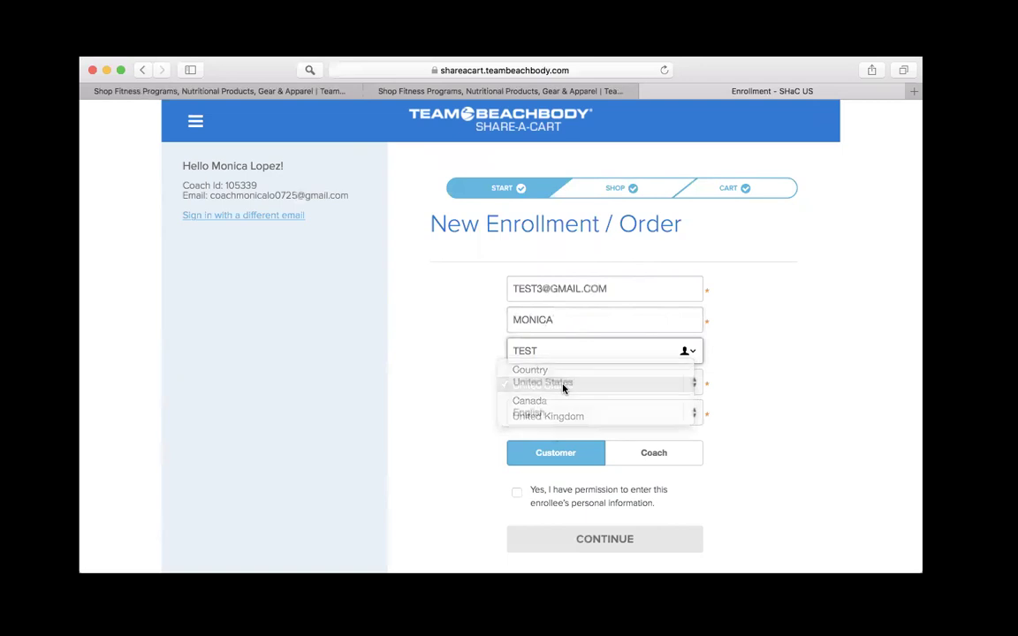
left_click(559, 415)
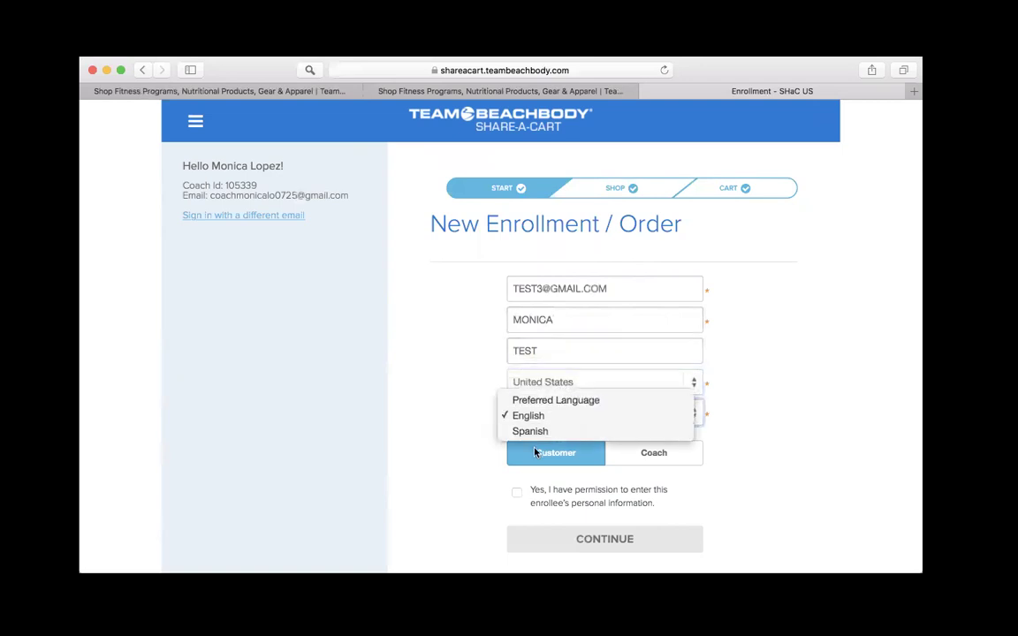
left_click(817, 358)
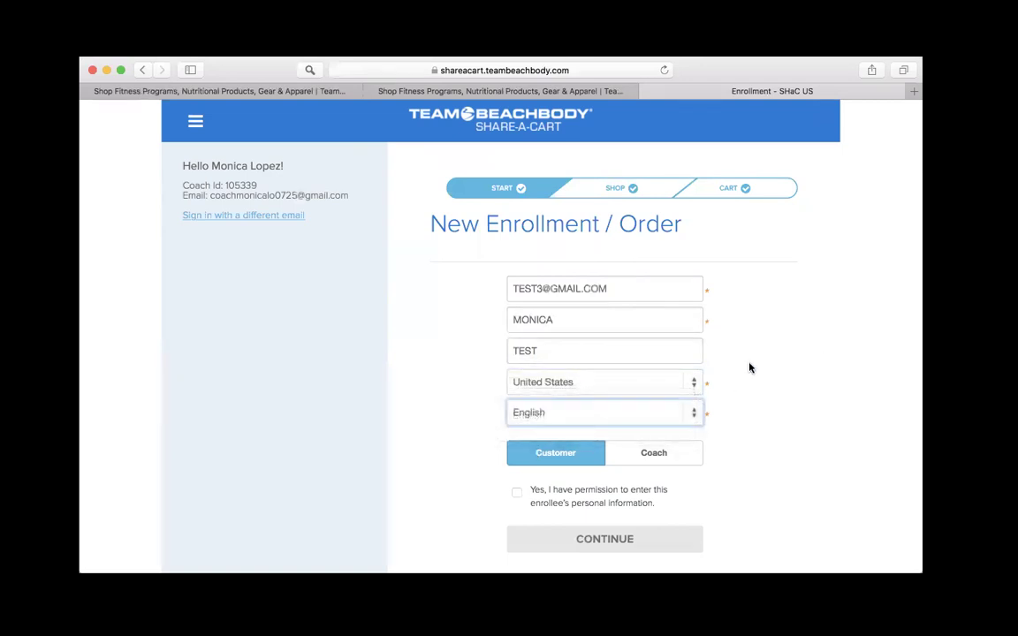
scroll(820, 445, "down", 3)
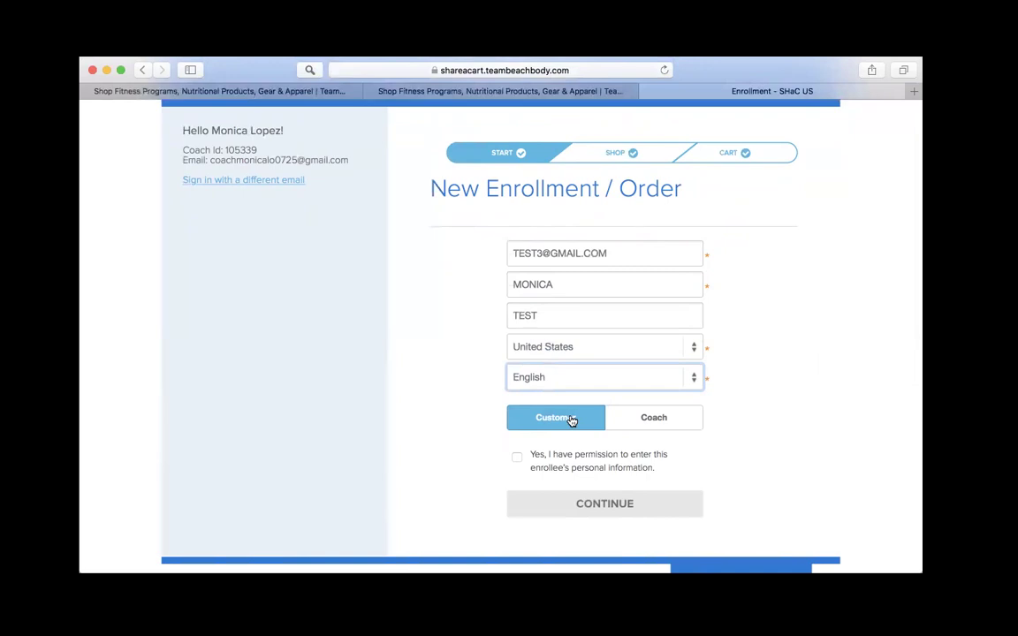
left_click(654, 423)
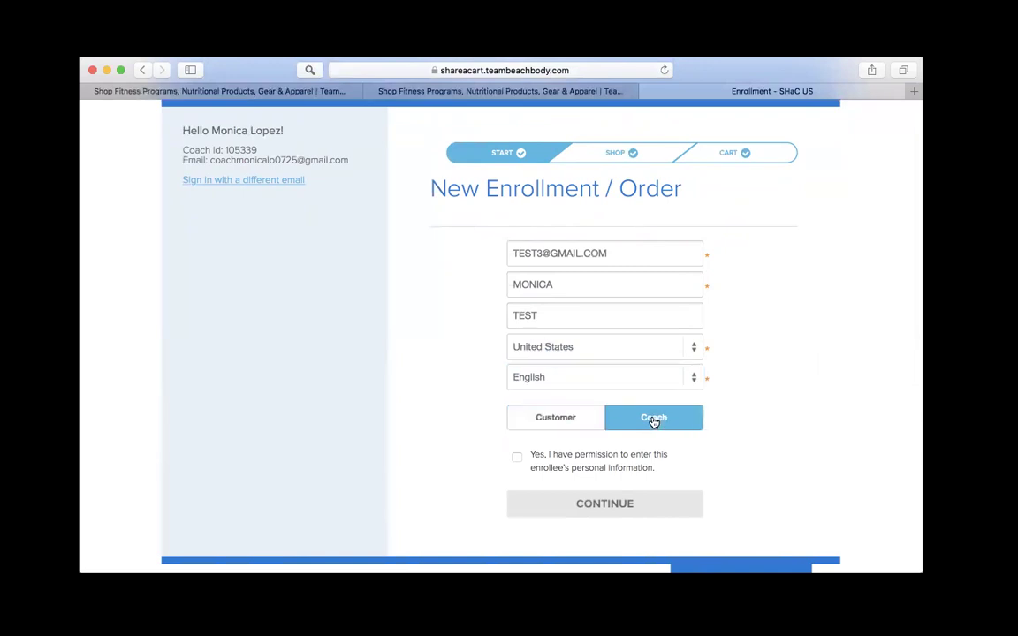
left_click(530, 424)
left_click(517, 457)
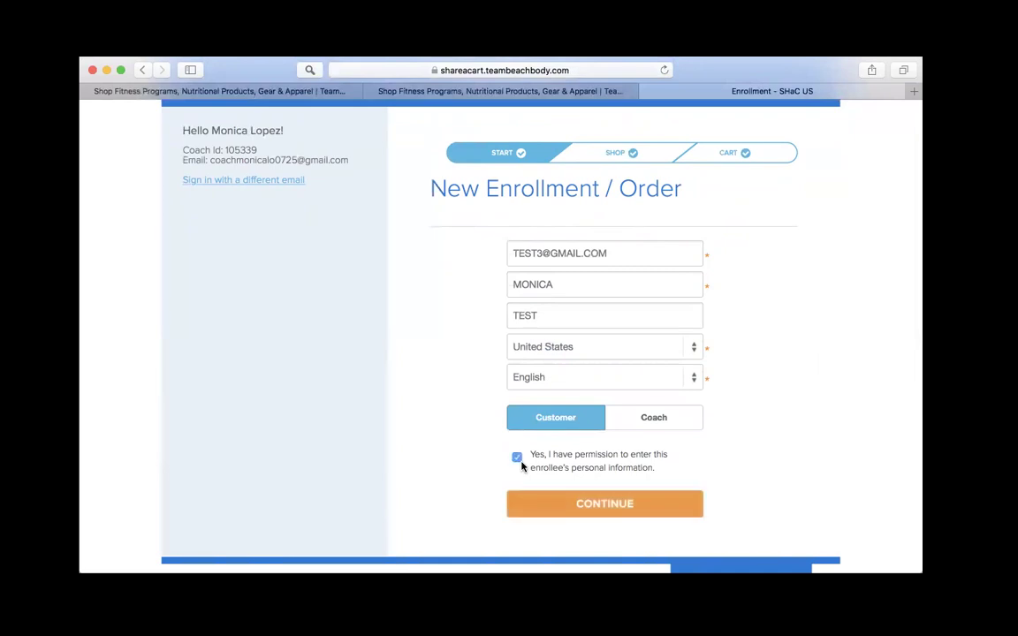
left_click(633, 515)
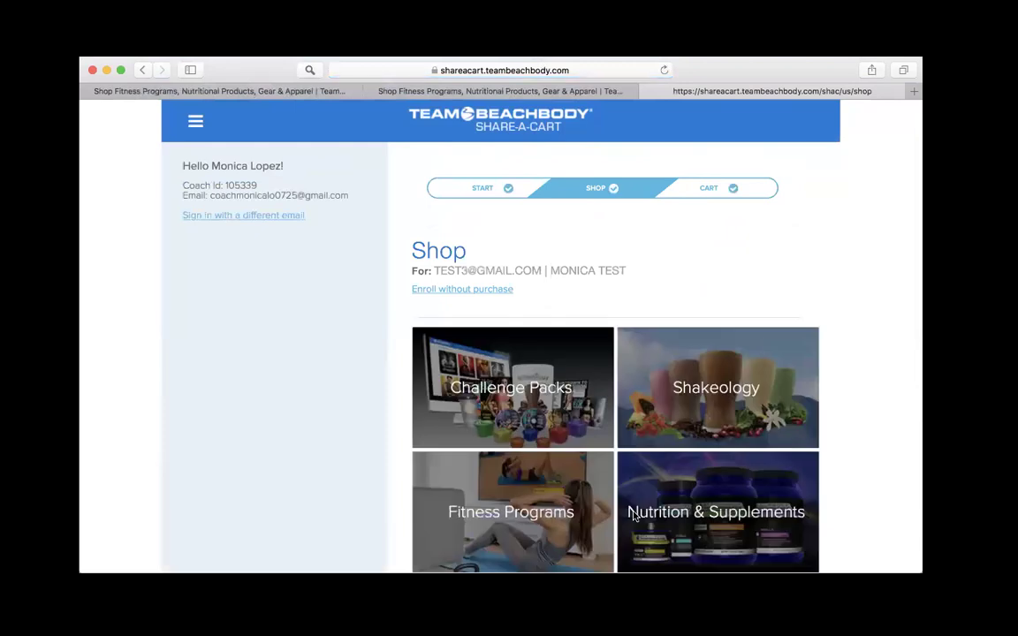
Step: Browse Challenge Packs to 80 Day Obsession and open the Annual All-Access BOD & Shakeology CP kit
left_click(122, 71)
scroll(586, 266, "down", 3)
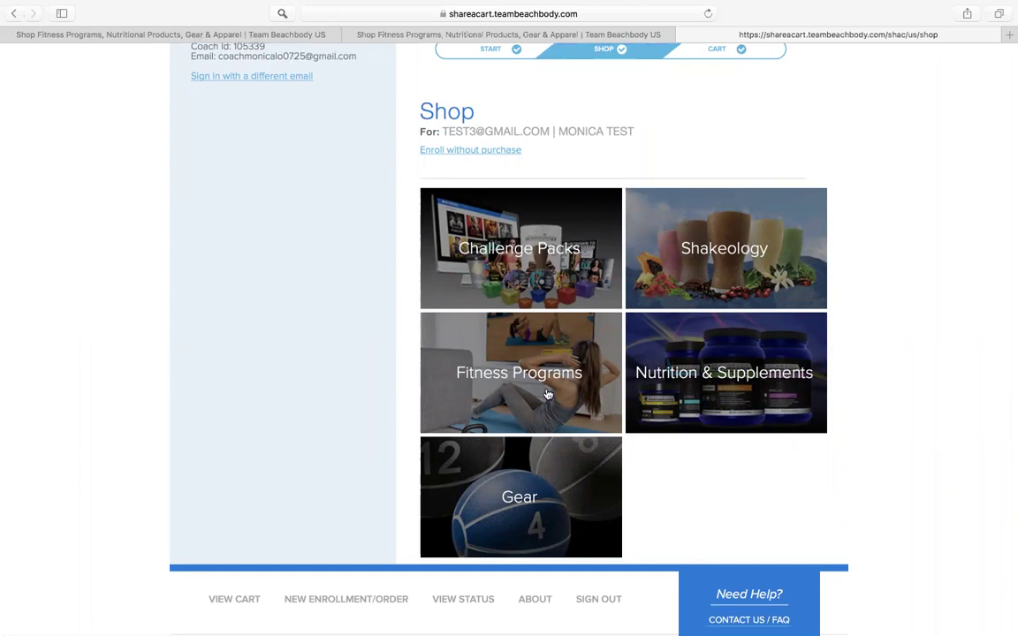
left_click(542, 235)
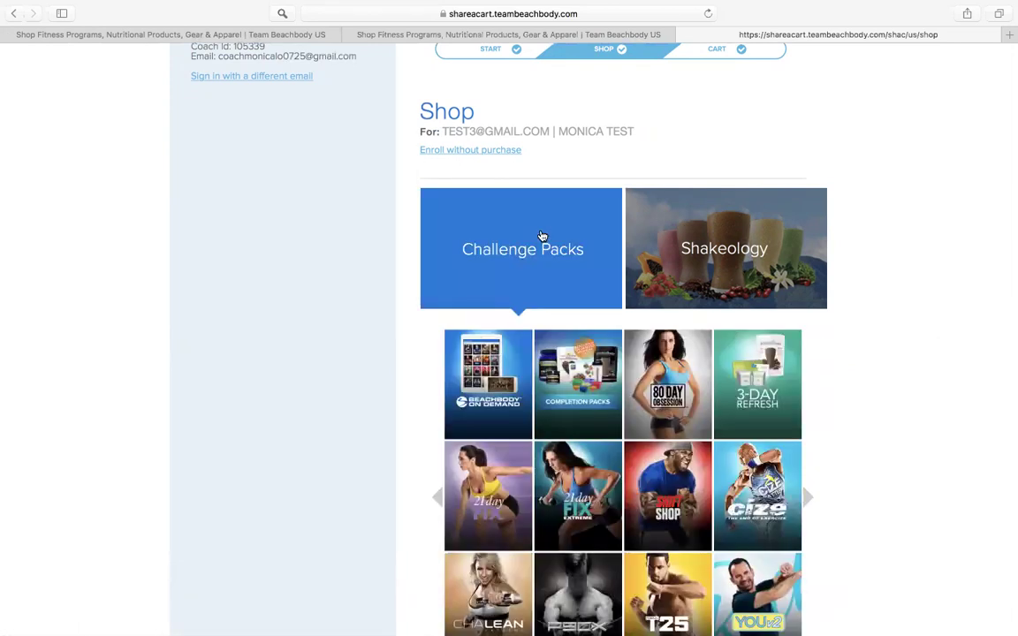
scroll(542, 235, "down", 3)
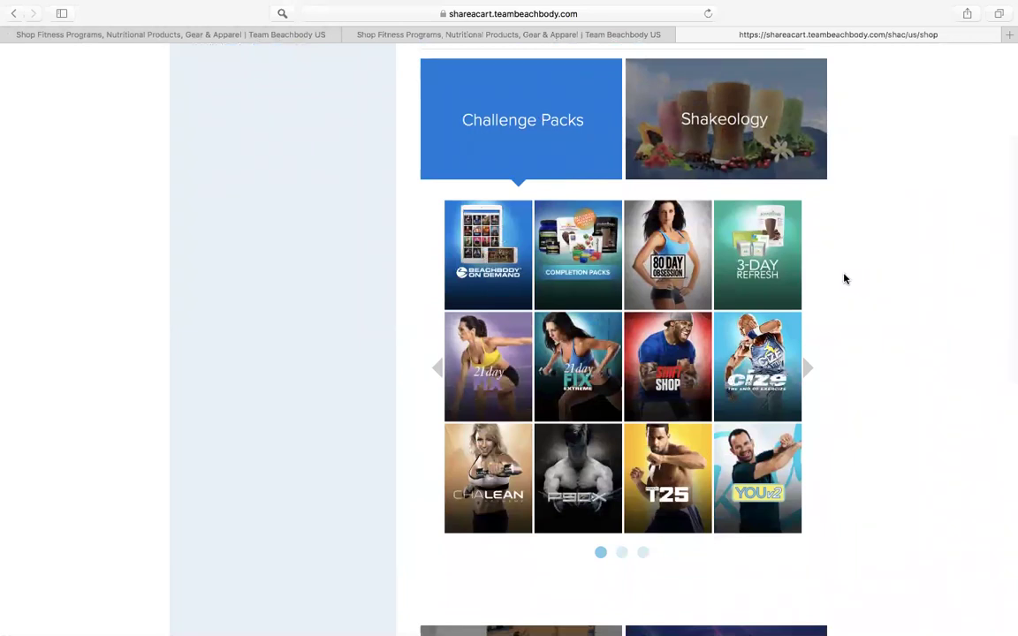
left_click(654, 246)
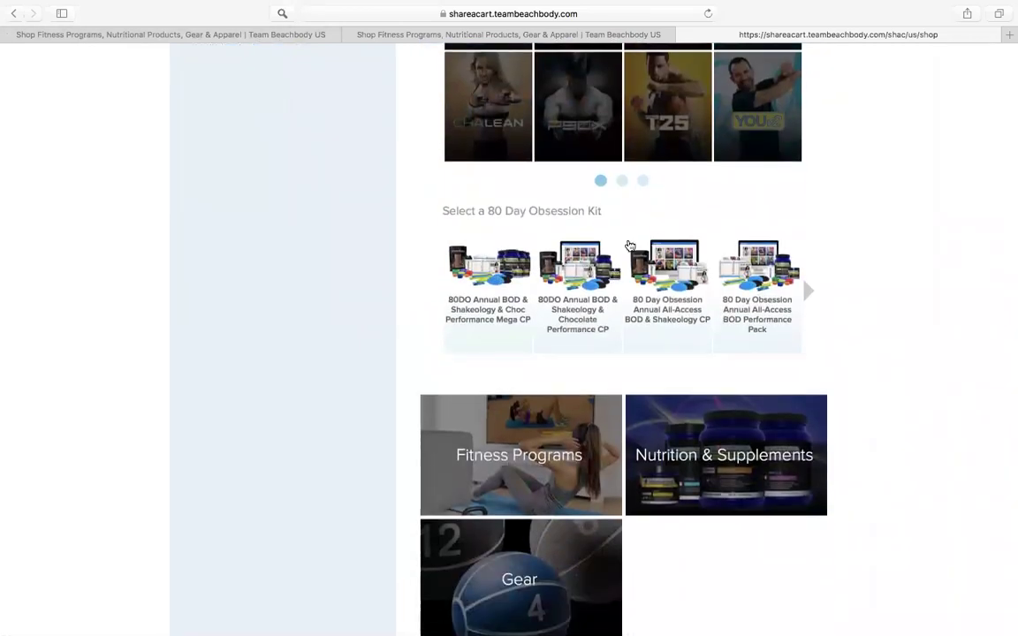
left_click(807, 301)
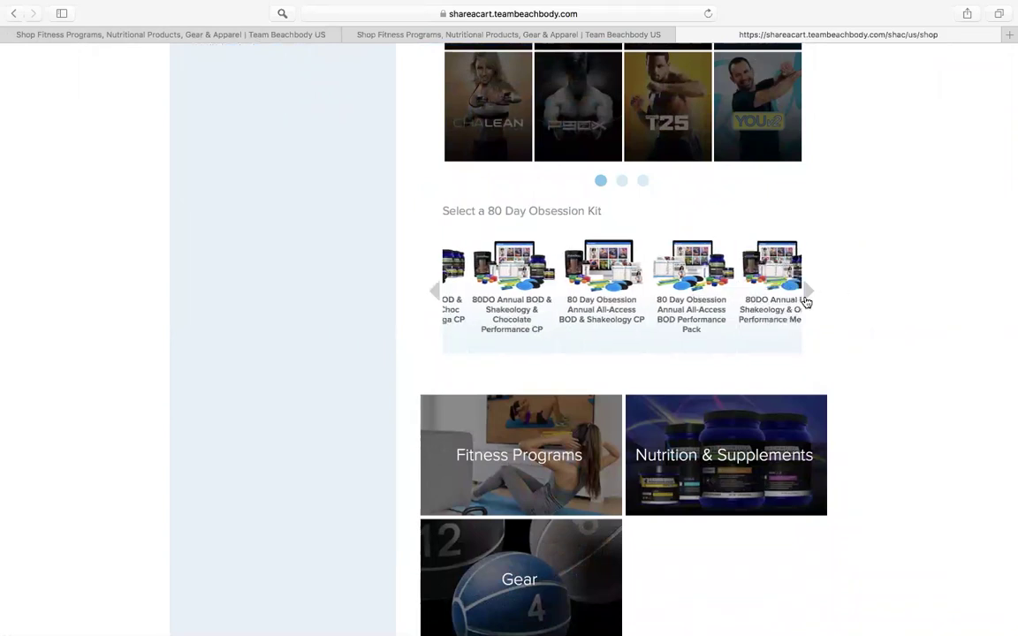
left_click(806, 302)
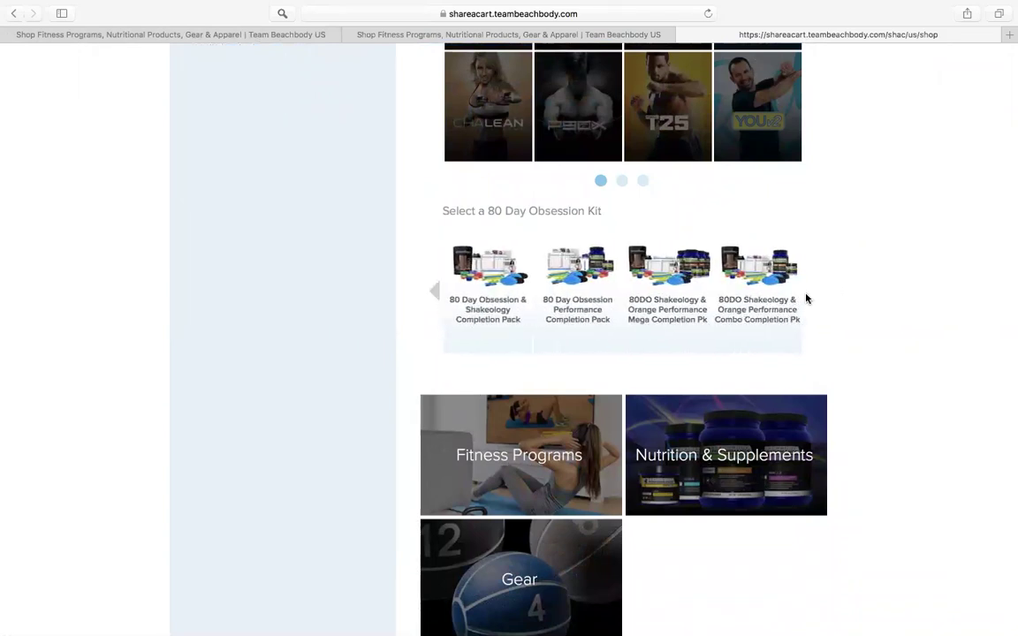
left_click(434, 293)
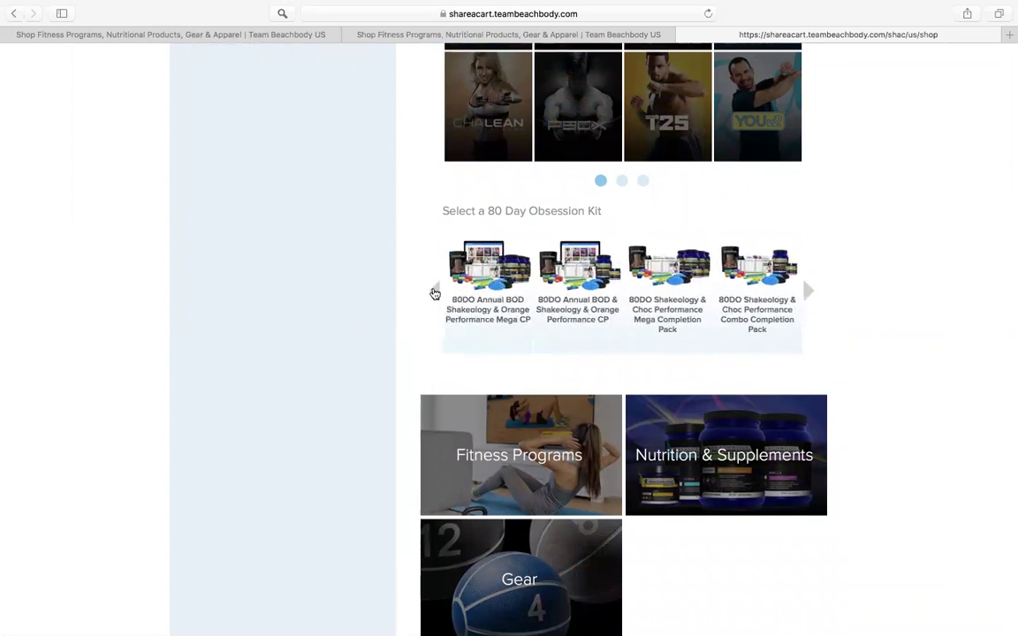
left_click(435, 293)
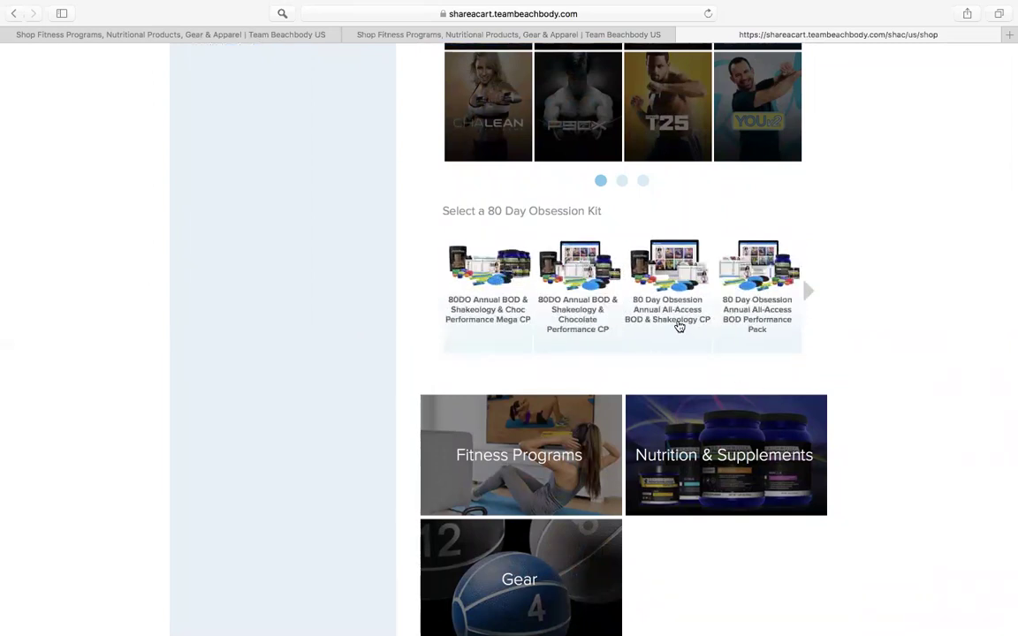
left_click(679, 327)
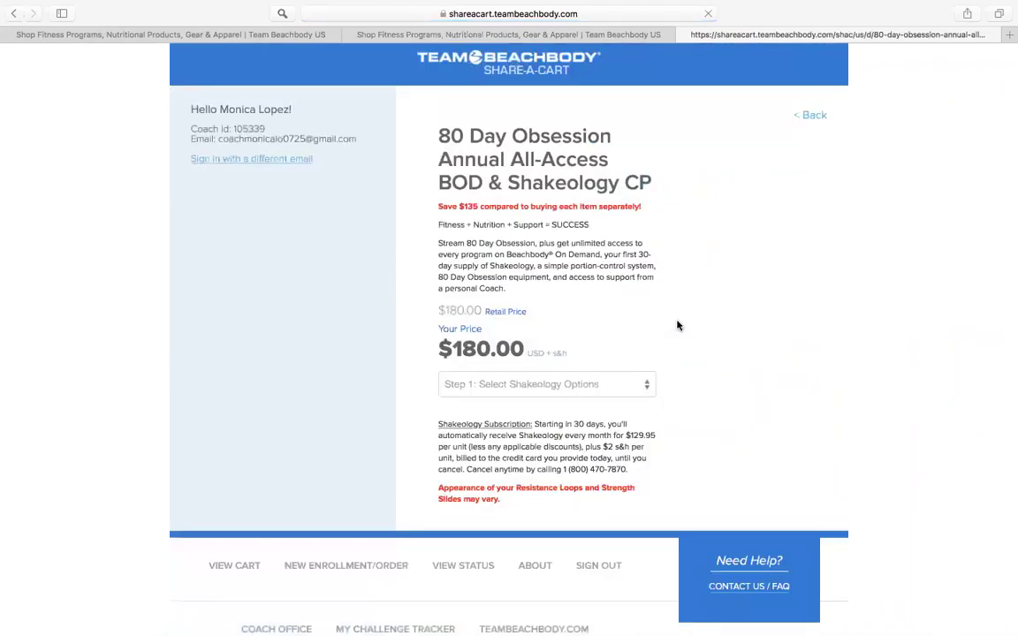
Step: Add the kit with Single Flavor, Tropical Strawberry Vegan, 30 Servings resealable bag to the cart
scroll(678, 325, "down", 2)
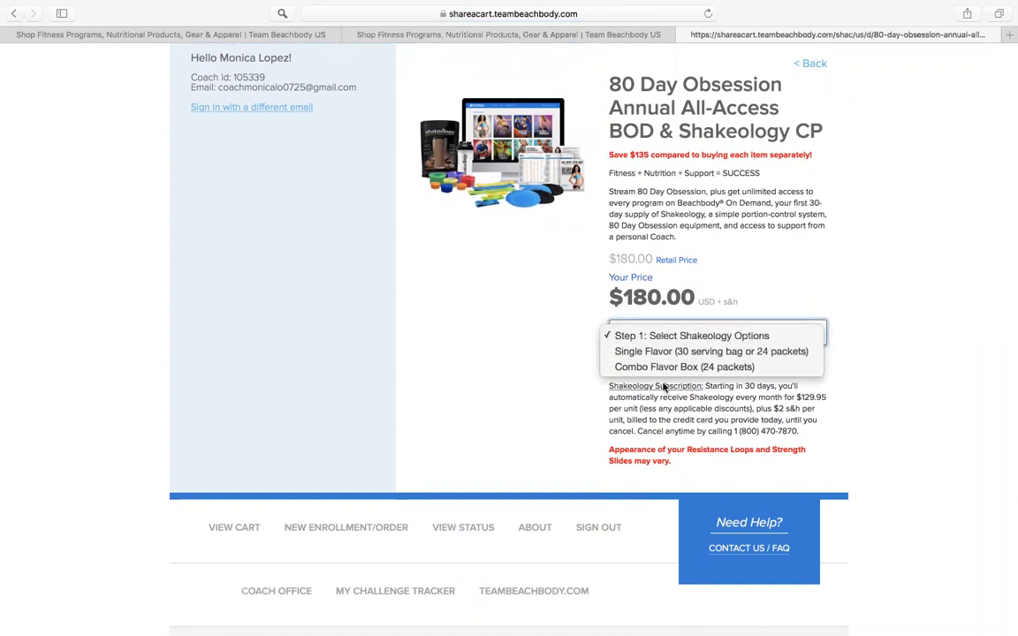
left_click(661, 353)
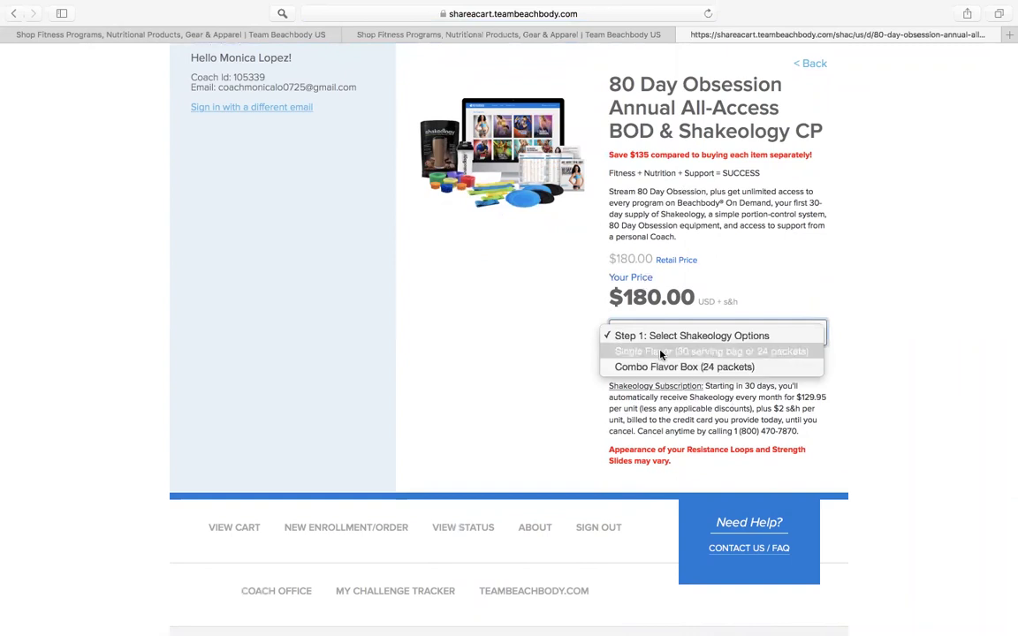
left_click(659, 363)
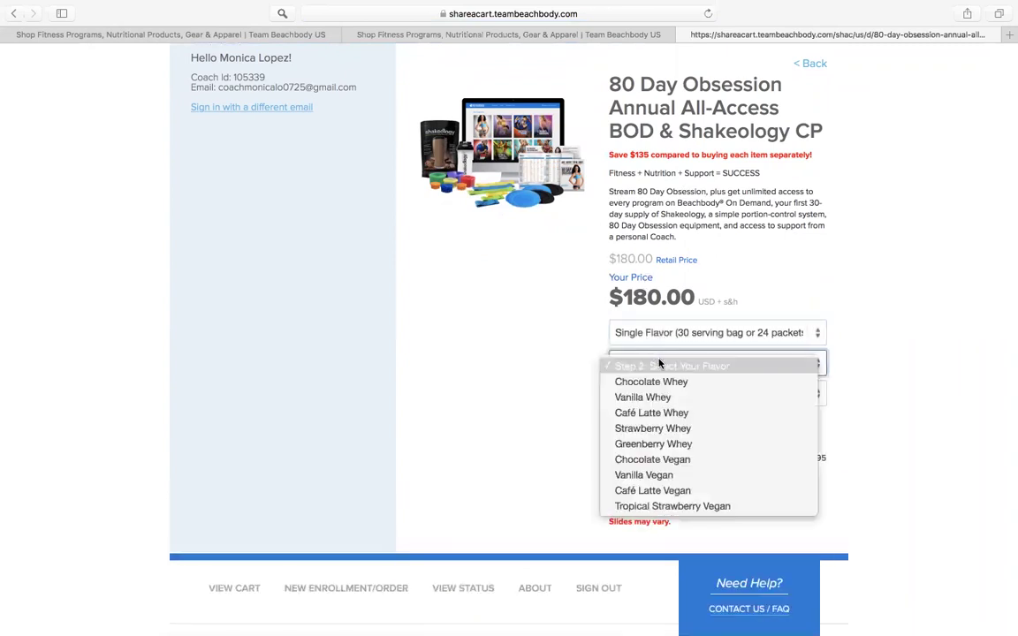
left_click(660, 509)
left_click(725, 400)
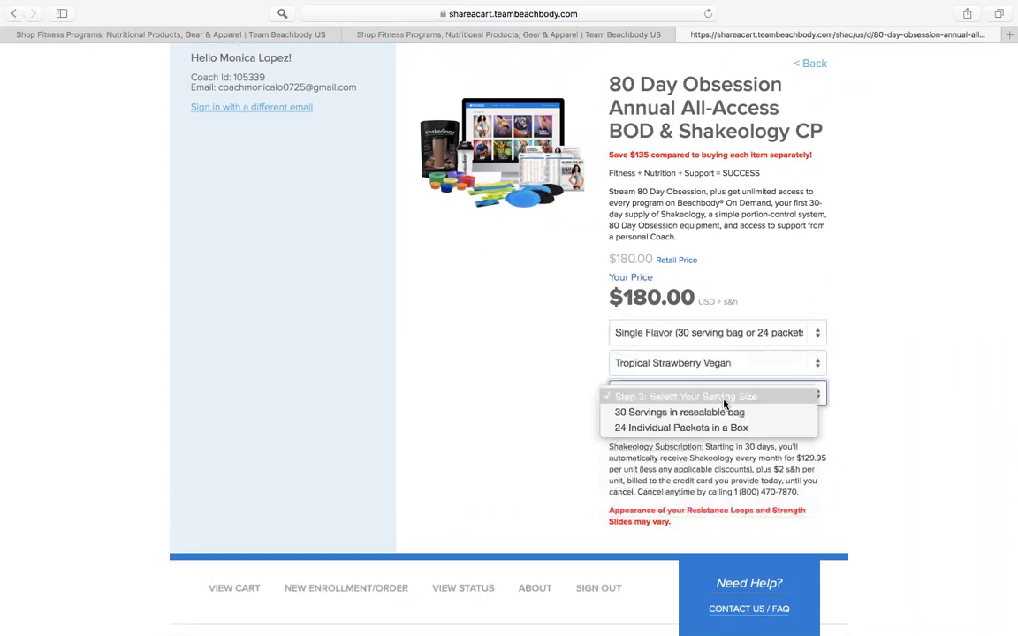
left_click(723, 413)
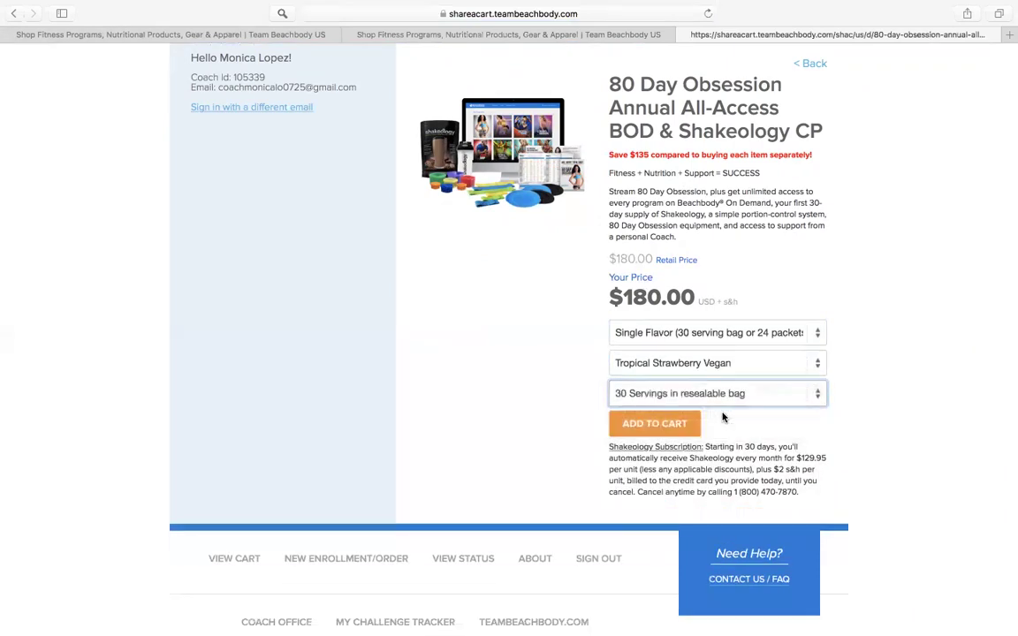
left_click(673, 428)
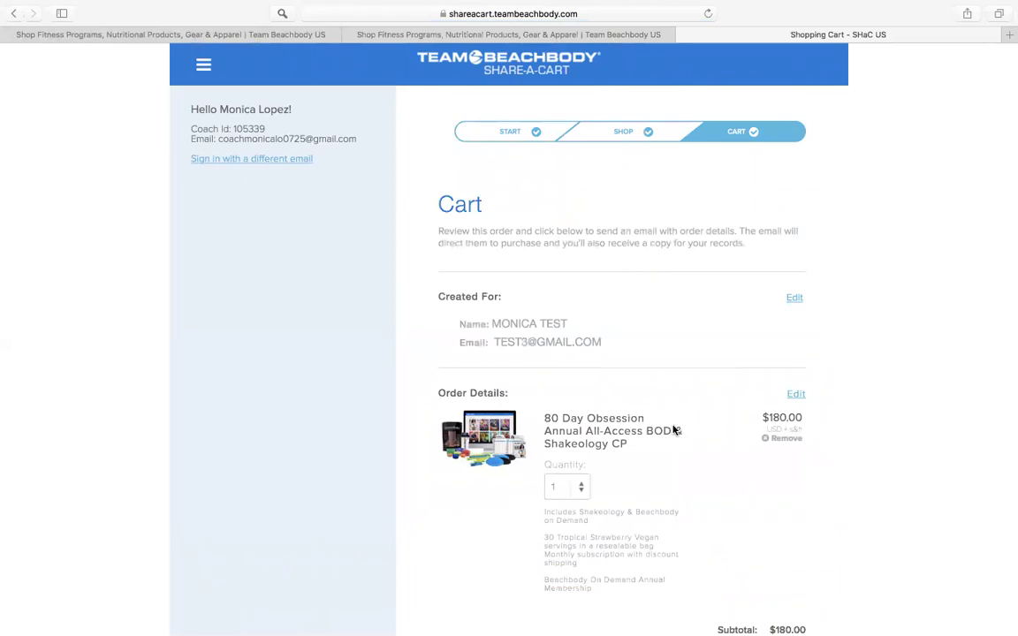
Step: Review the $180.00 cart and send the order email to the test enrollee
scroll(675, 424, "down", 2)
scroll(674, 424, "up", 2)
scroll(665, 246, "down", 2)
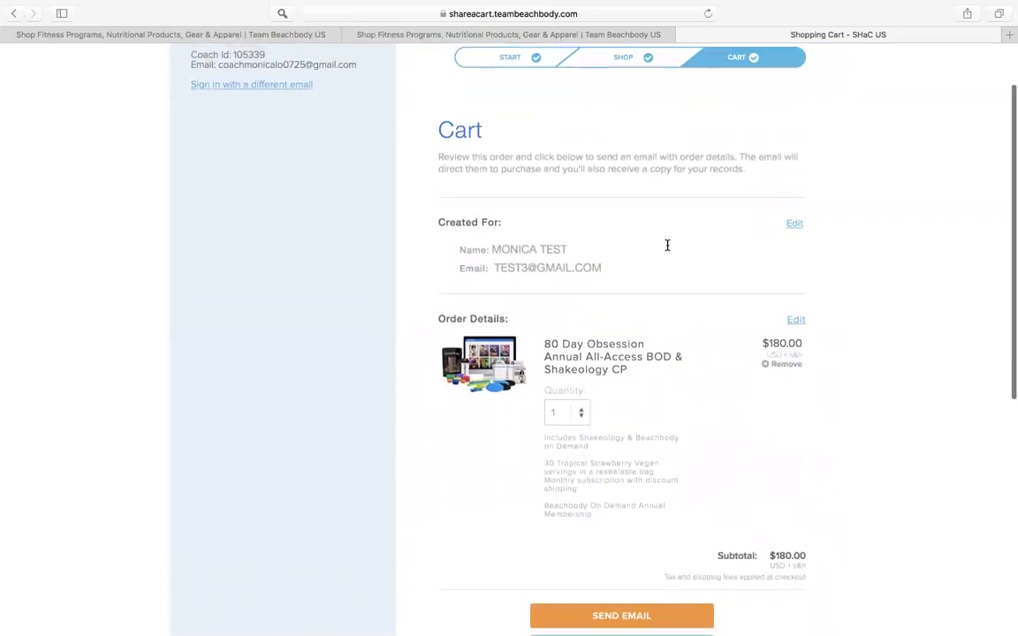
scroll(667, 246, "down", 3)
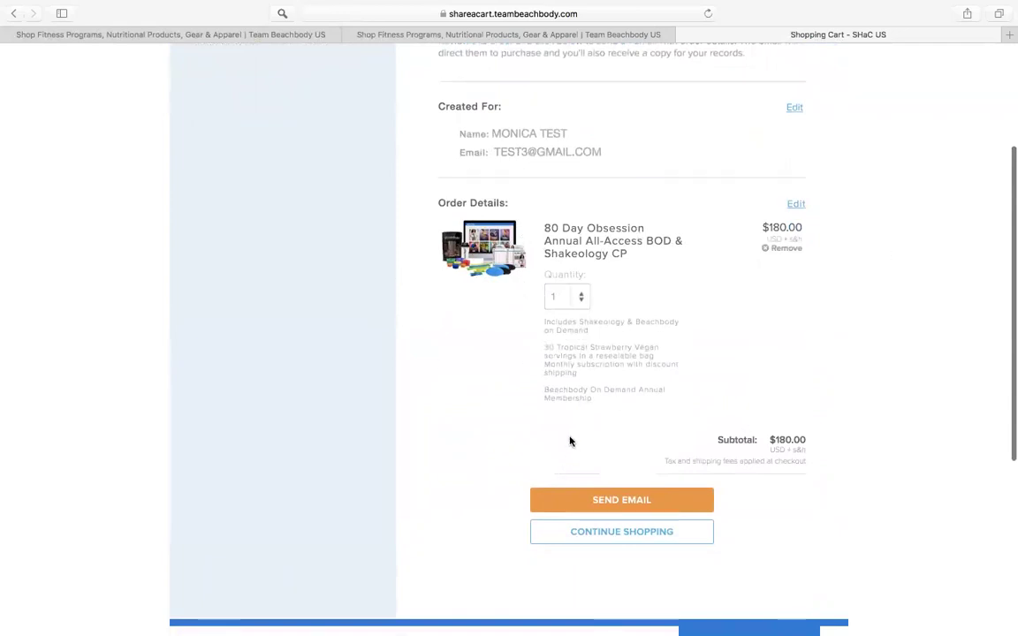
scroll(570, 441, "down", 3)
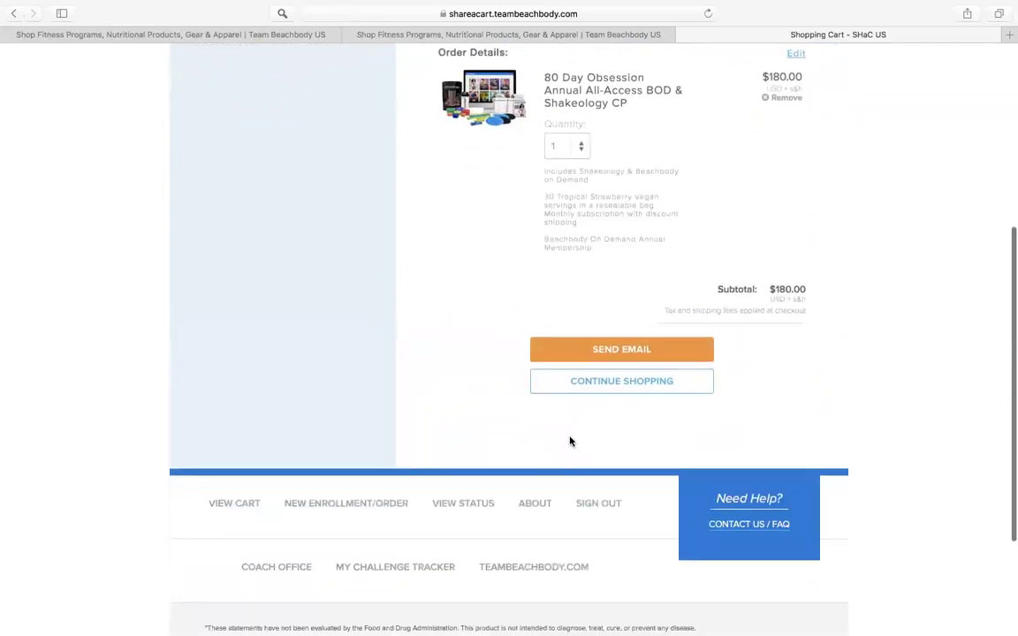
left_click(619, 349)
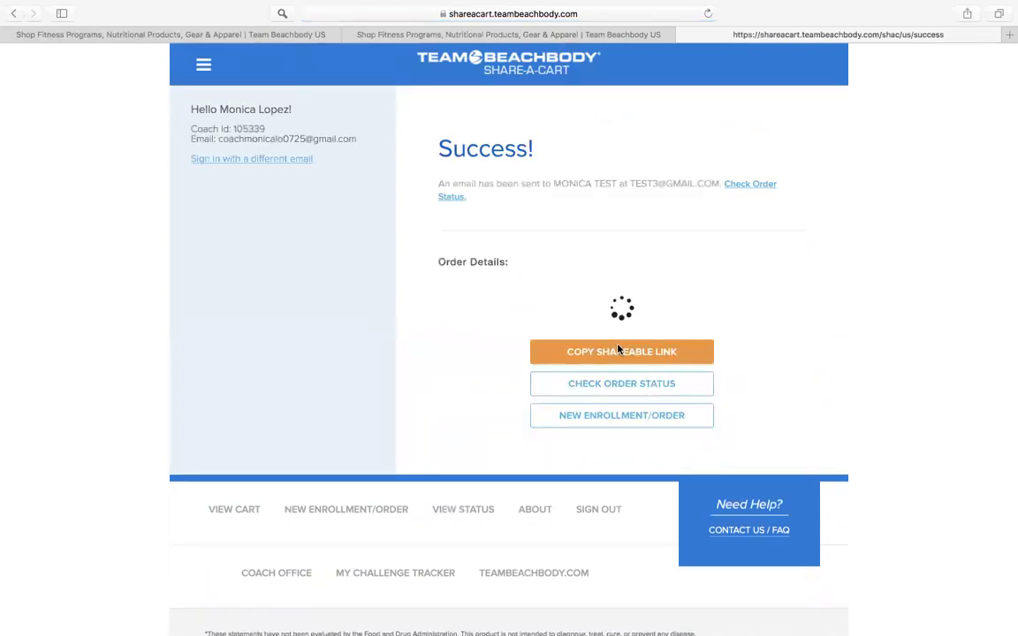
Step: Copy the shareable link for the sent order from the Success page
scroll(687, 409, "down", 5)
scroll(672, 371, "up", 2)
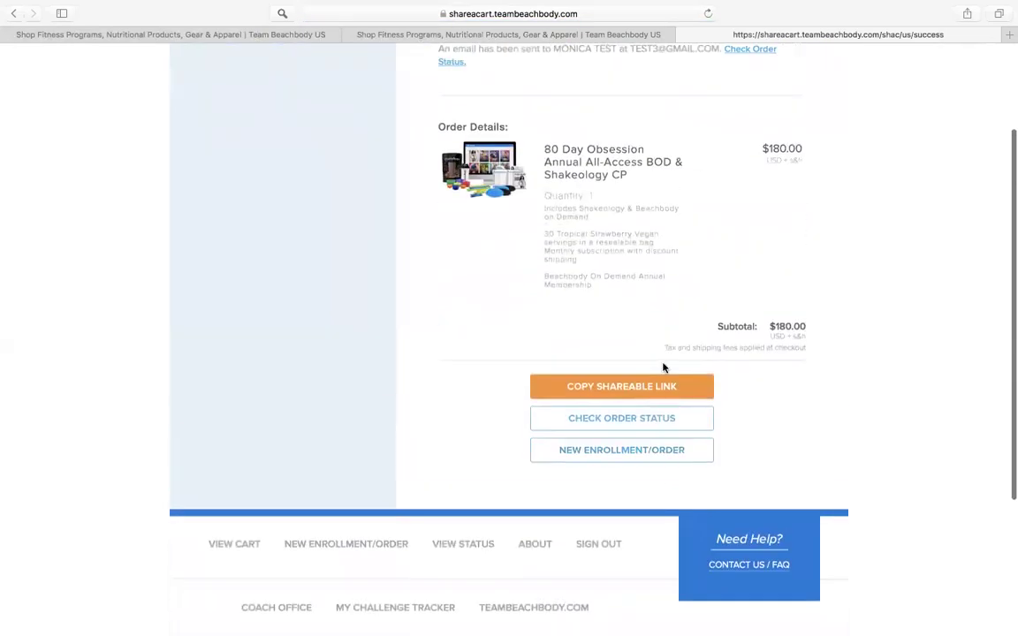
left_click(608, 399)
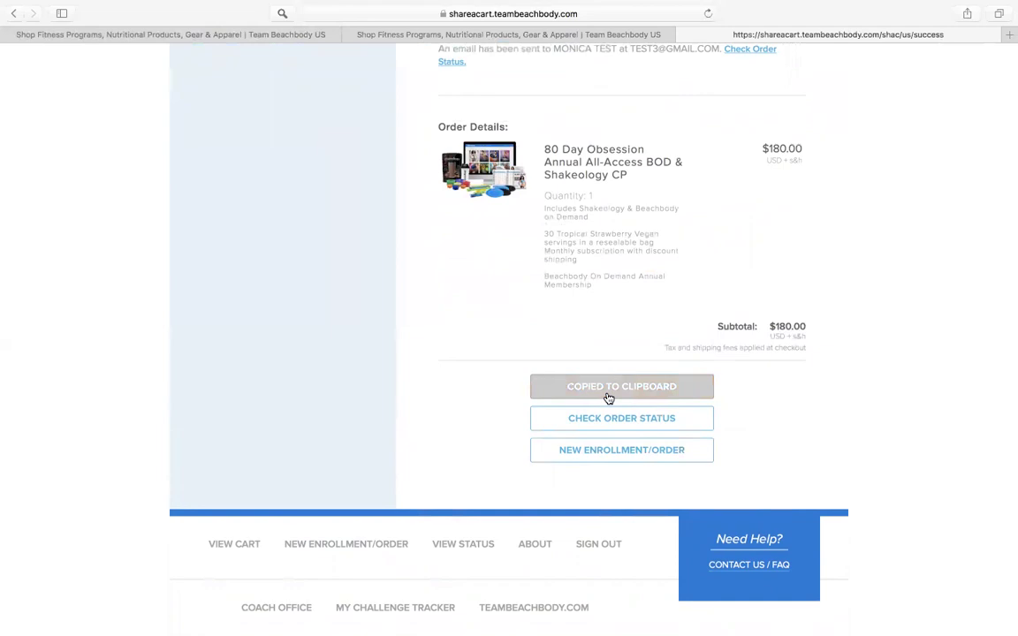
scroll(575, 339, "up", 3)
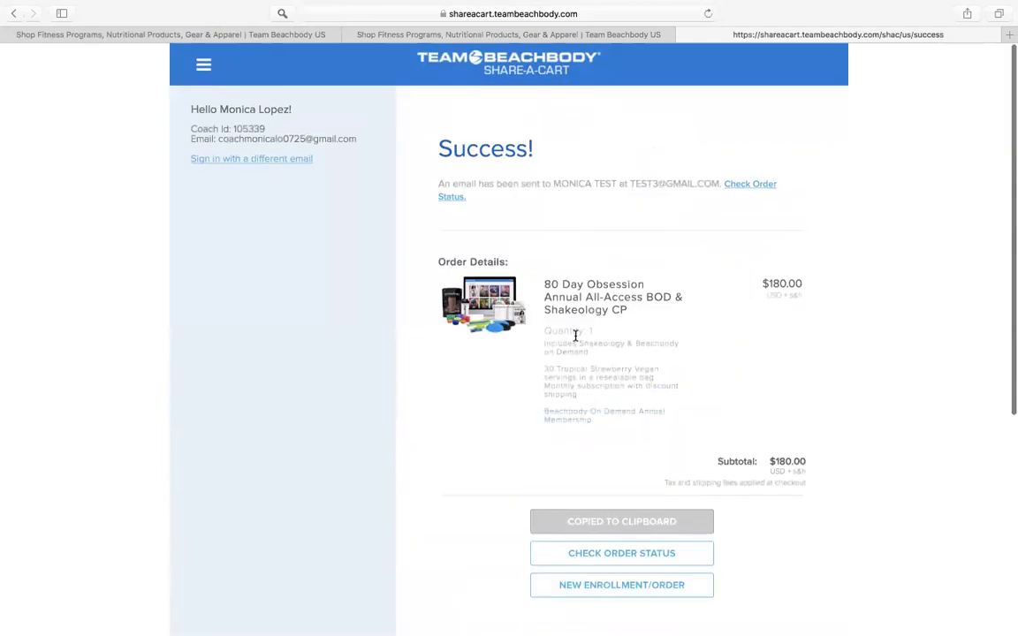
scroll(575, 335, "down", 3)
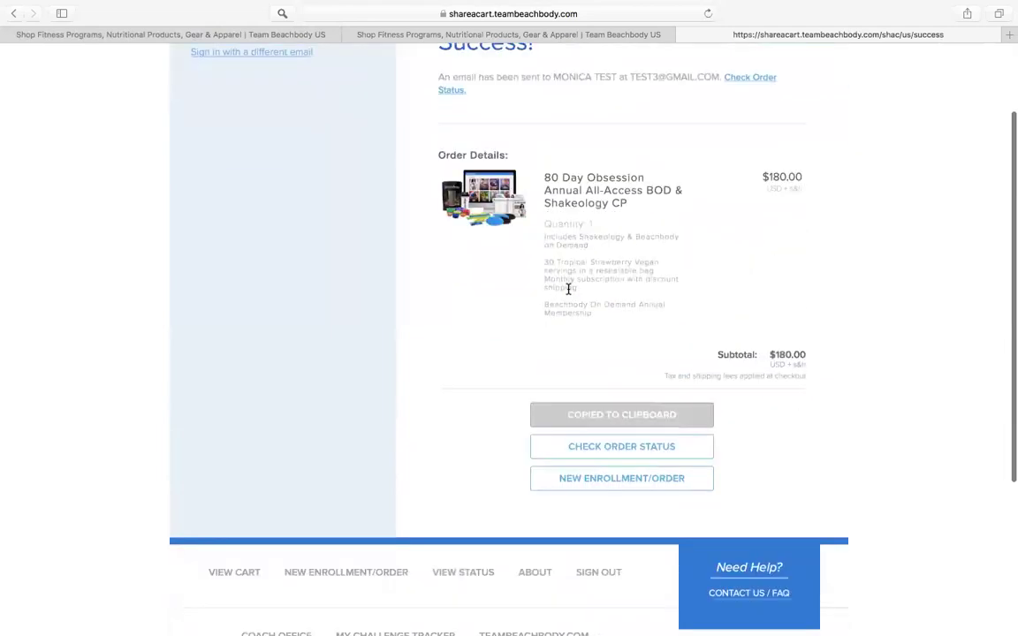
Step: Review the order's details and Sent status, then return to the Success page
left_click(653, 457)
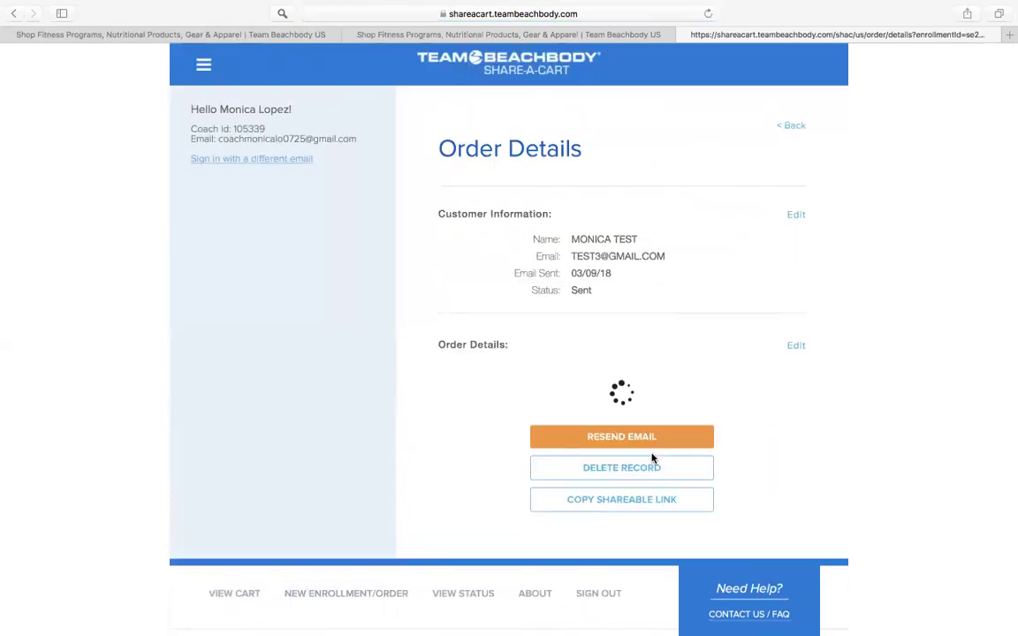
scroll(495, 488, "down", 5)
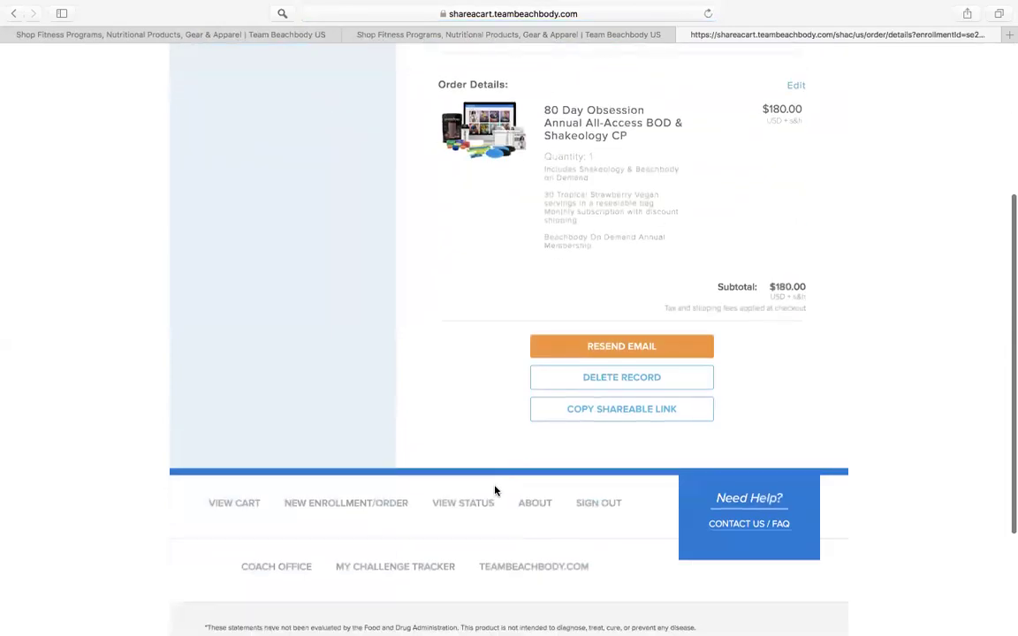
scroll(495, 491, "up", 5)
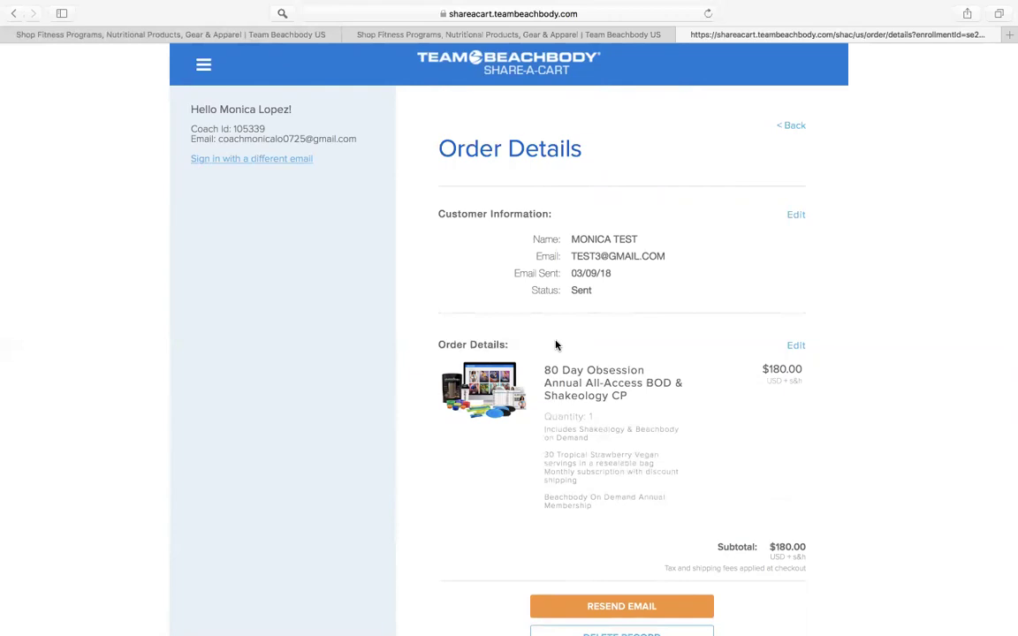
scroll(556, 344, "down", 5)
scroll(661, 366, "up", 4)
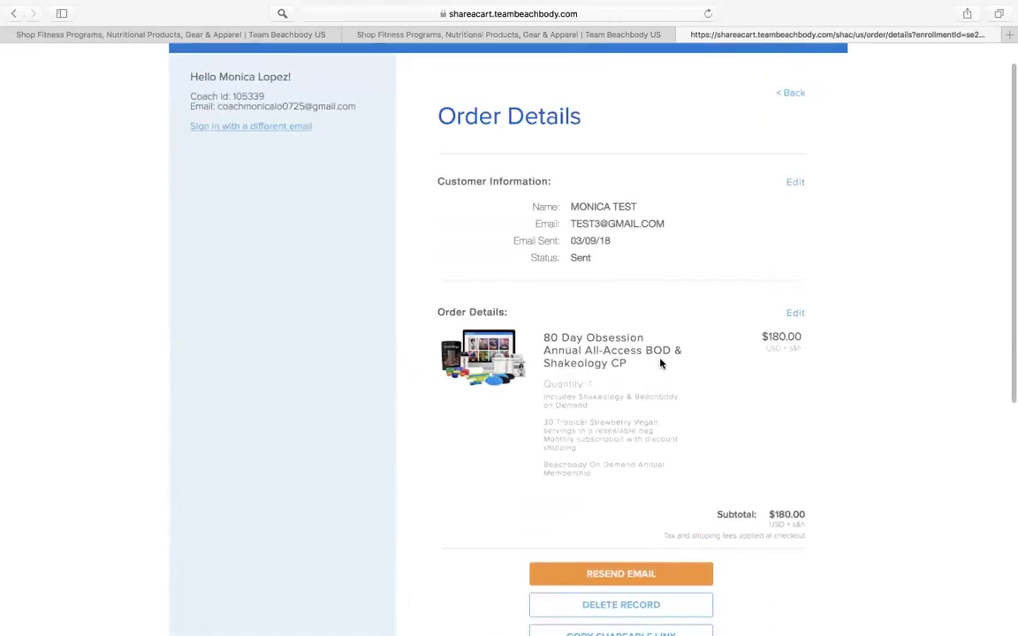
left_click(794, 94)
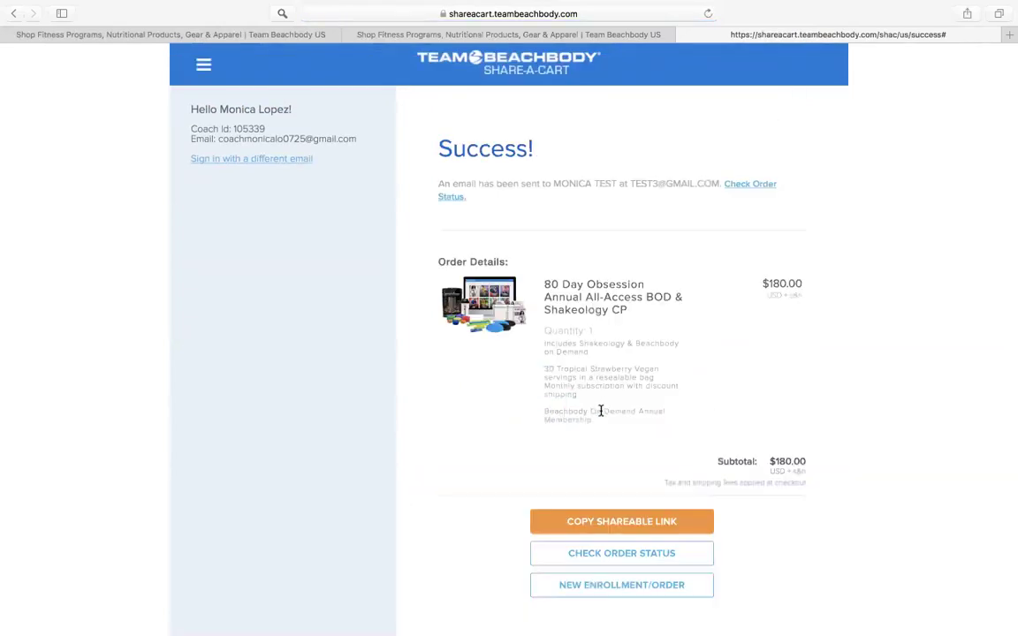
scroll(603, 424, "down", 5)
Step: Start another new enrollment and enter the test enrollee's email, first and last name
left_click(602, 409)
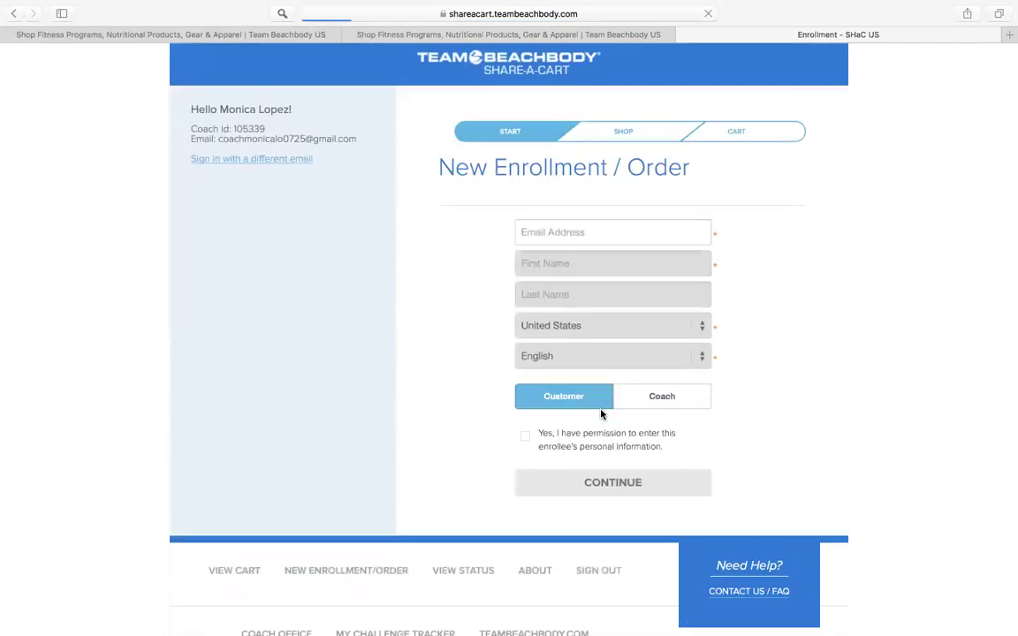
left_click(536, 228)
type("TEST3@")
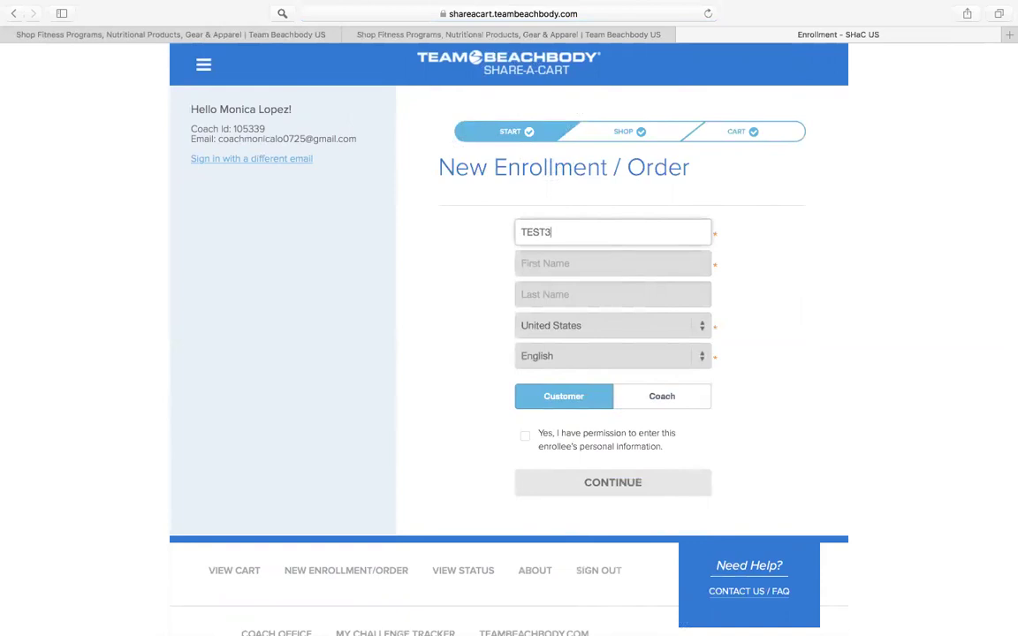
type("GMAIL.COM")
left_click(571, 271)
type("MONICA")
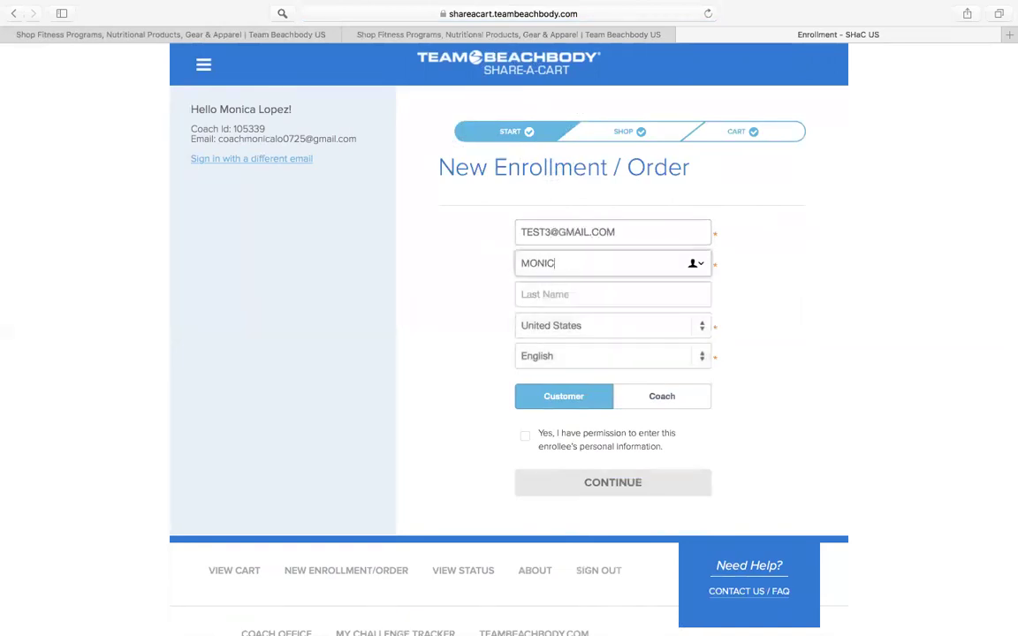
left_click(578, 298)
type("TEST")
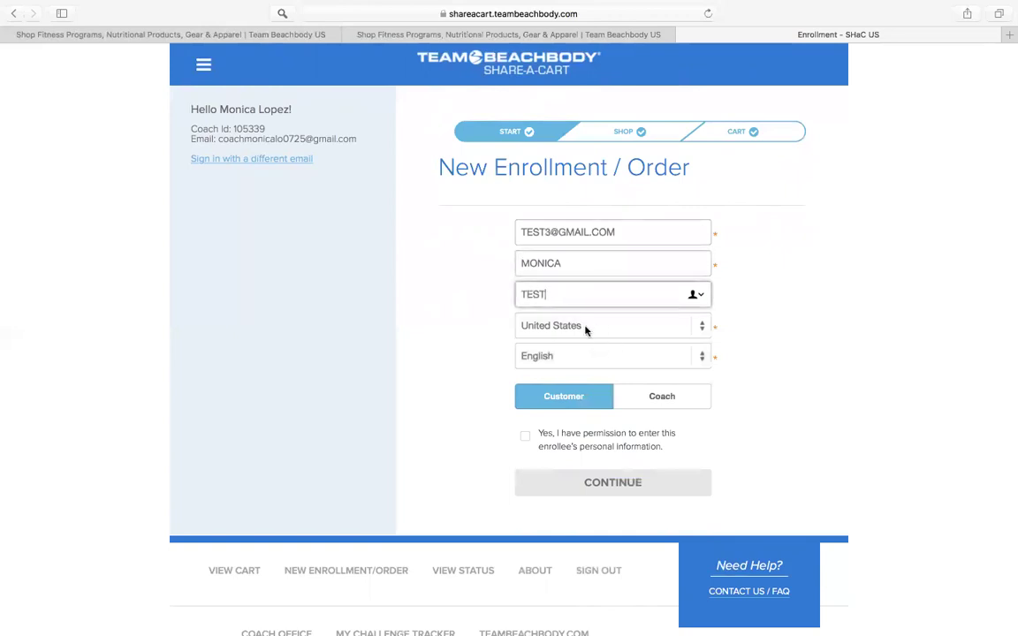
Step: Mark the enrollee as a Coach, confirm permission and continue to the Shop step
scroll(585, 330, "down", 2)
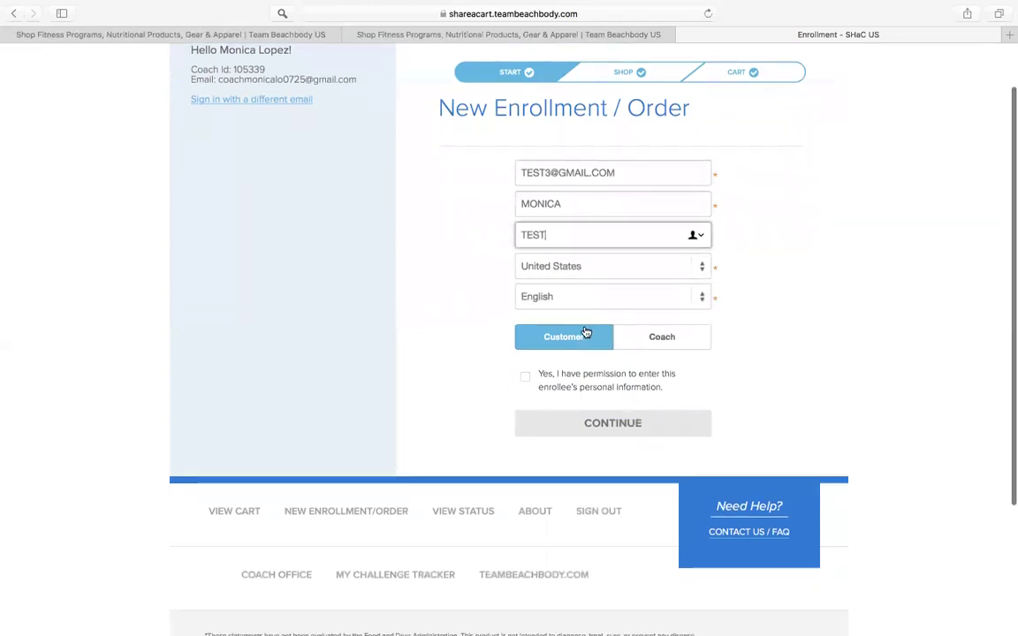
left_click(668, 342)
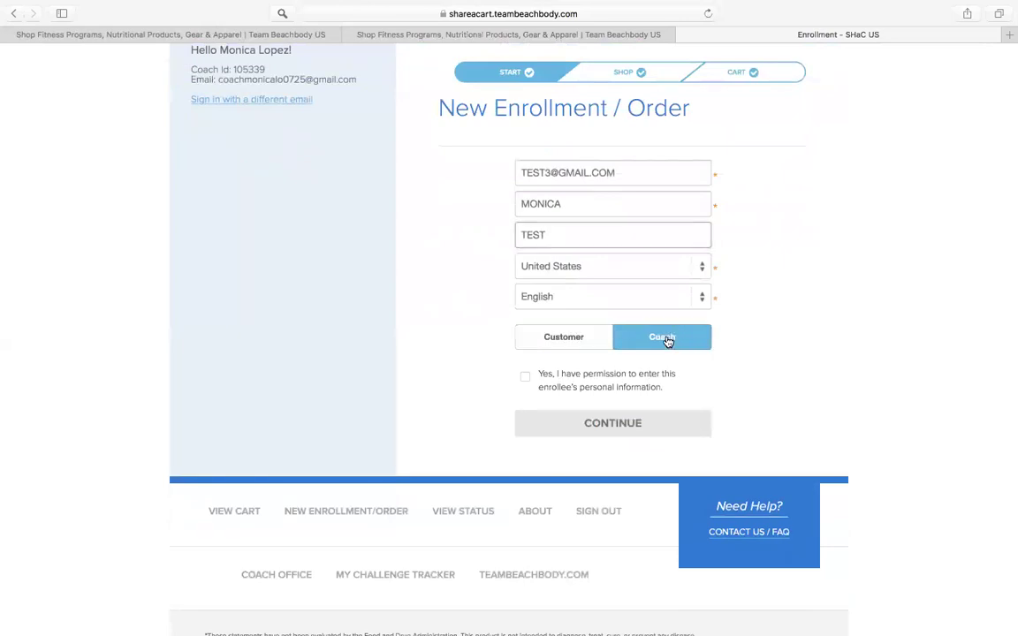
left_click(525, 377)
left_click(559, 431)
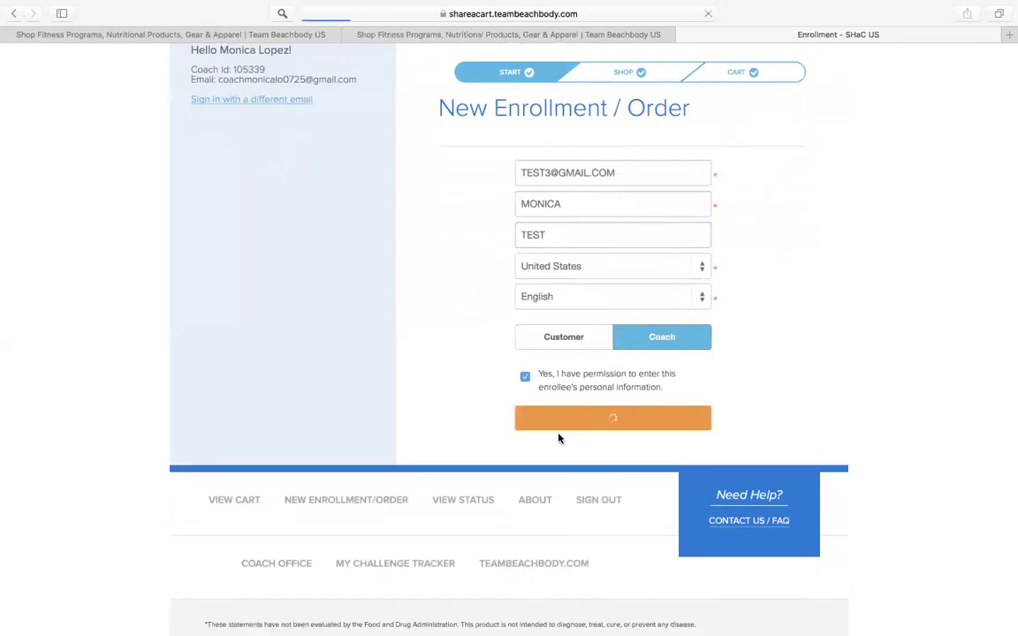
scroll(559, 439, "down", 2)
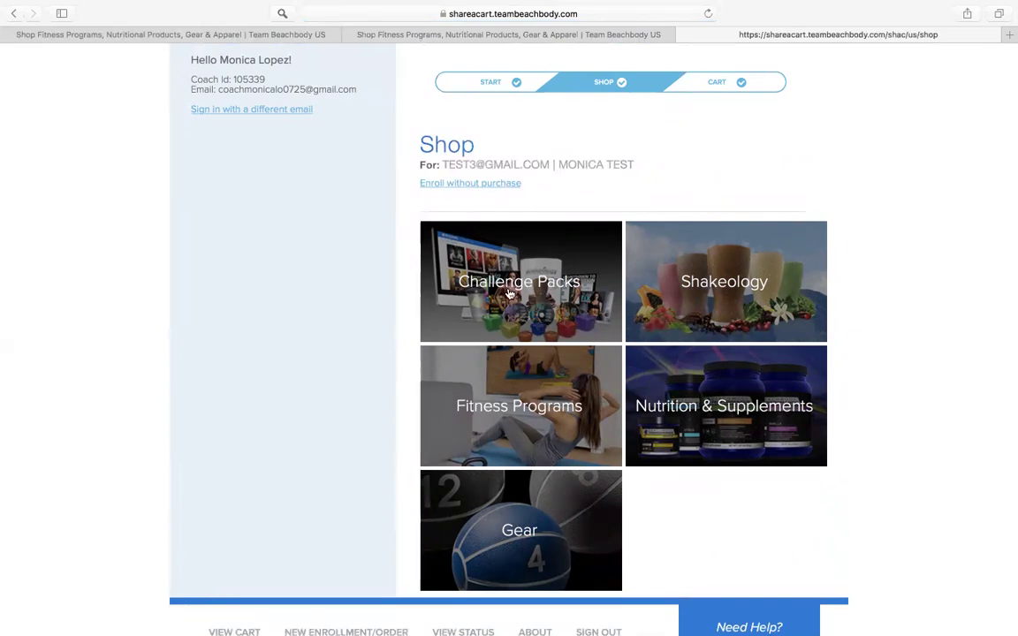
Step: Enroll without purchase and check the cart holds only the $39.95 Business Starter Kit
left_click(439, 186)
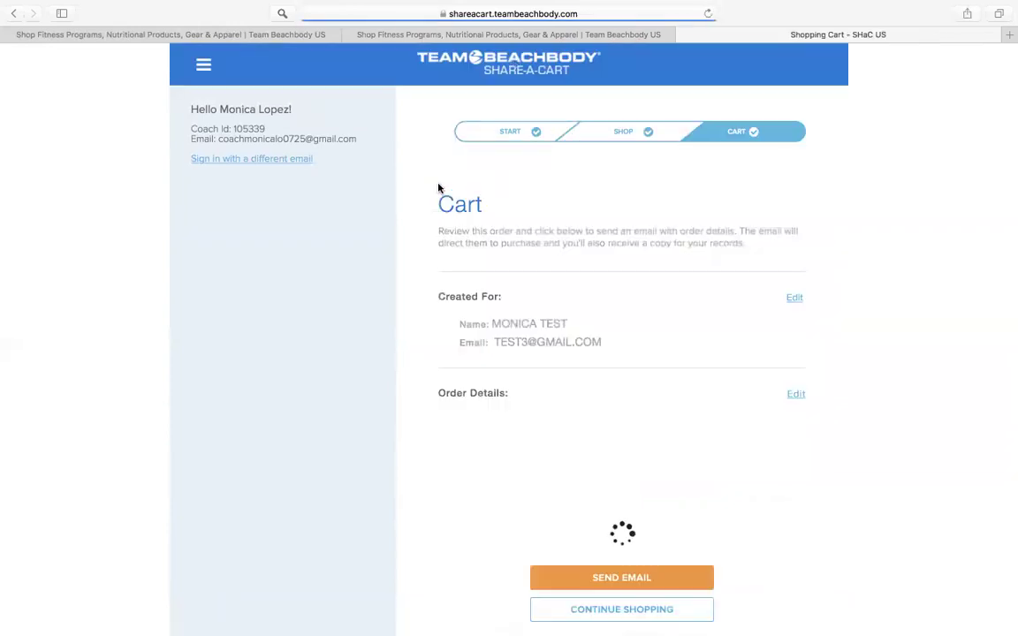
scroll(620, 298, "down", 3)
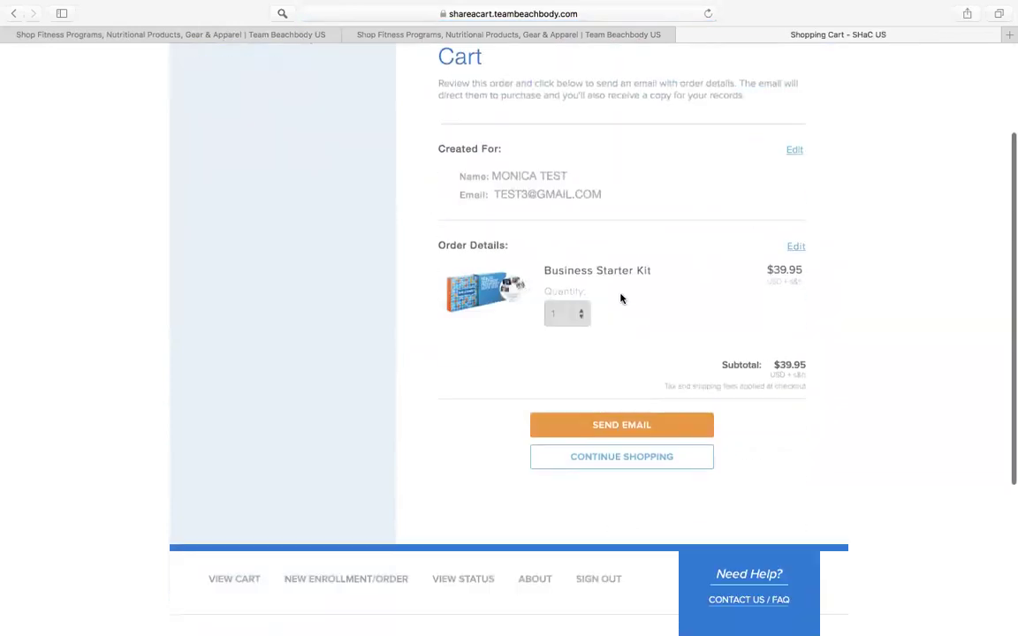
scroll(406, 413, "up", 3)
scroll(407, 415, "down", 2)
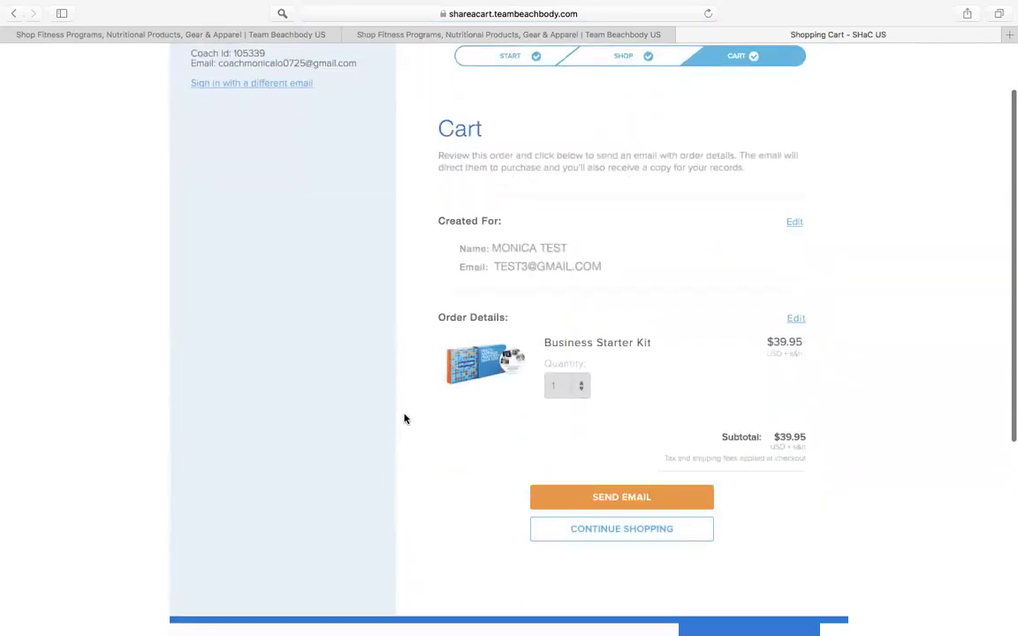
scroll(405, 419, "down", 1)
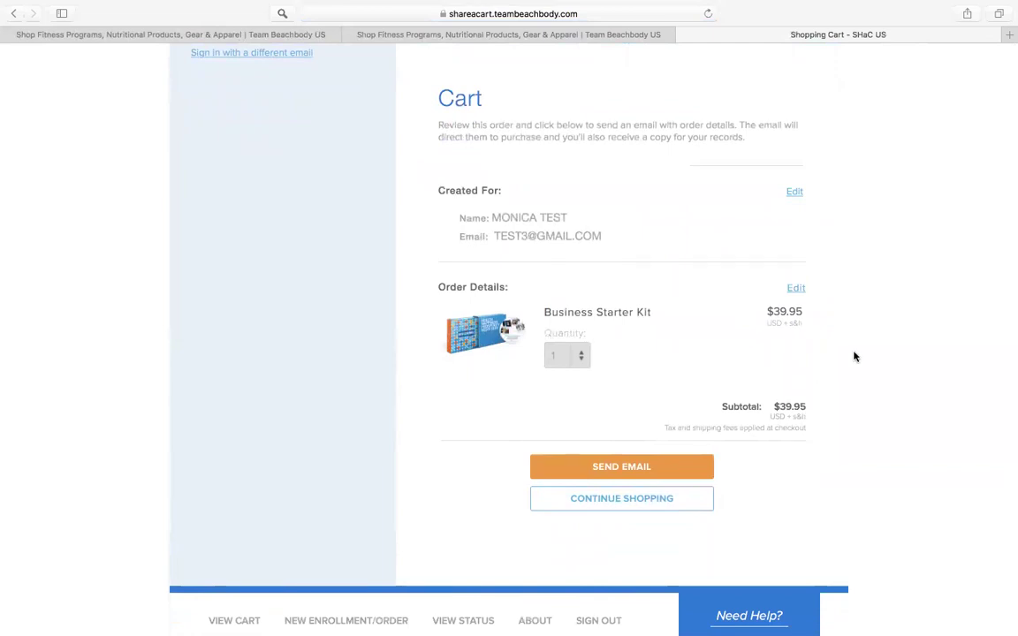
scroll(854, 356, "up", 2)
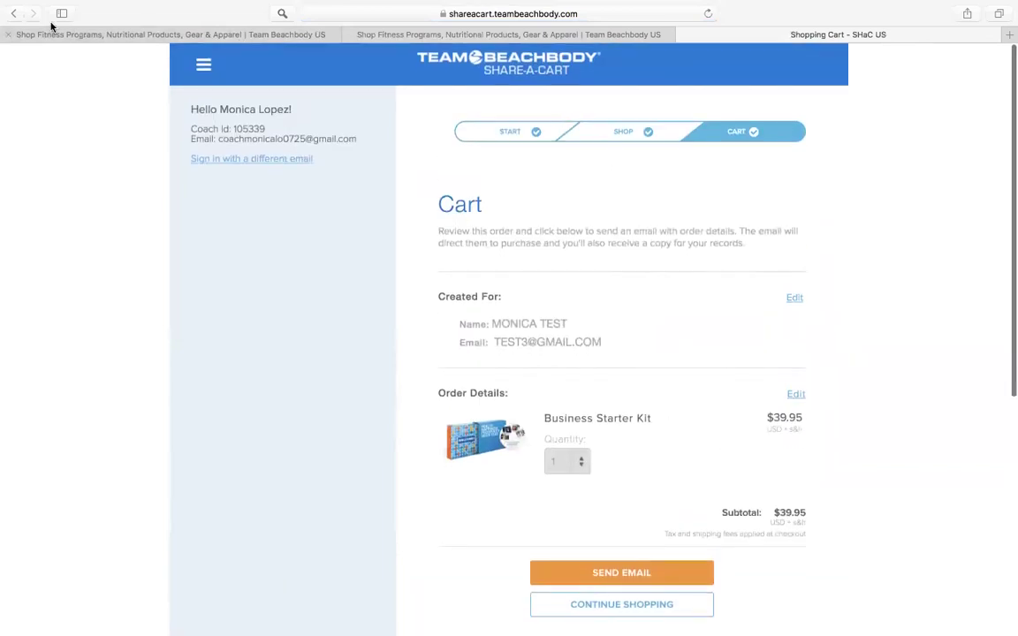
Step: Email the current cart to the enrollee
left_click(9, 16)
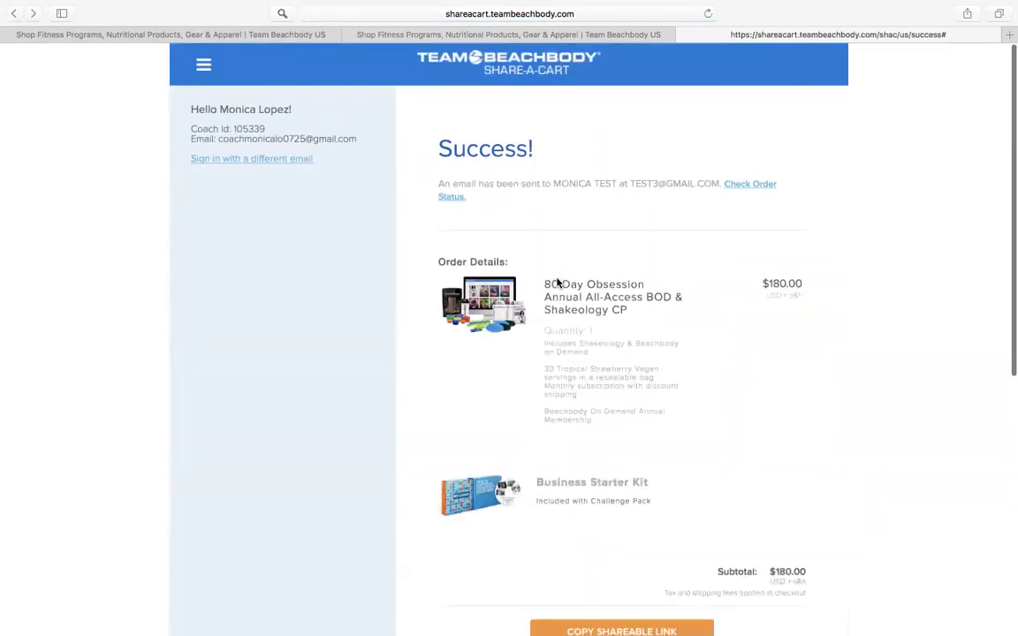
scroll(583, 433, "down", 1)
scroll(583, 433, "down", 5)
Step: Start a new enrollment and enter the third test enrollee's e-mail address
left_click(598, 300)
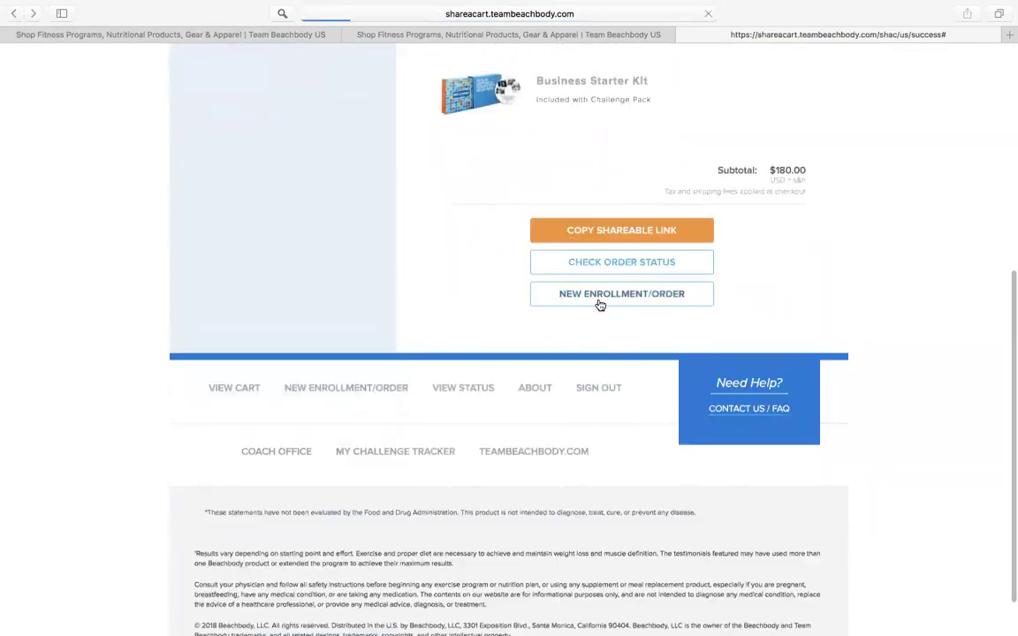
left_click(575, 228)
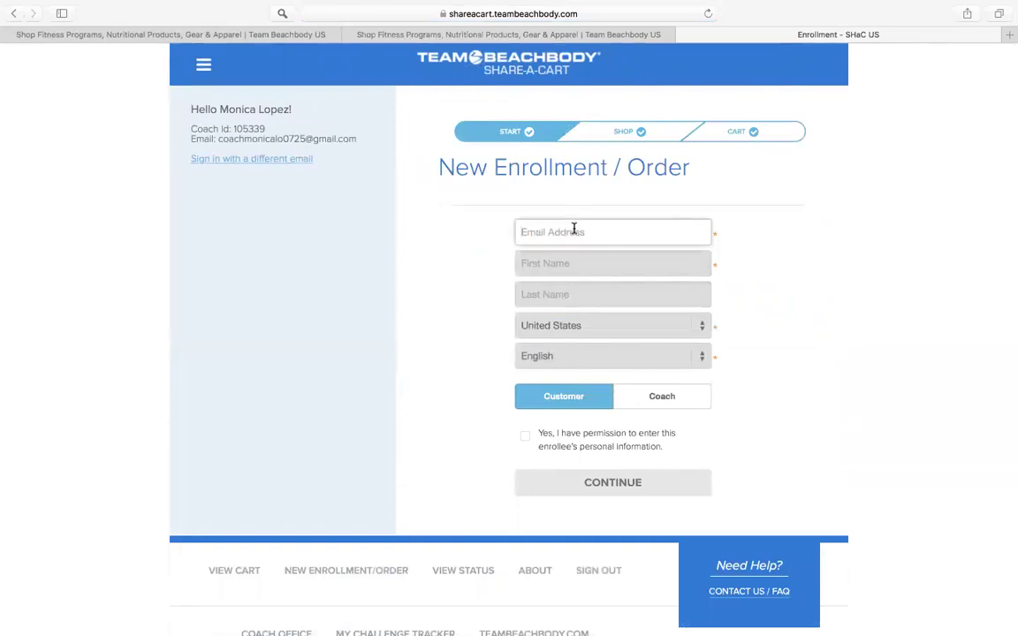
type("TEST3@GMASI")
key("BackSpace")
type("L")
key("BackSpace")
type("IL.COM")
Step: Fill in the enrollee's first and last name, choose Coach, confirm permission, and continue to Shop
left_click(593, 267)
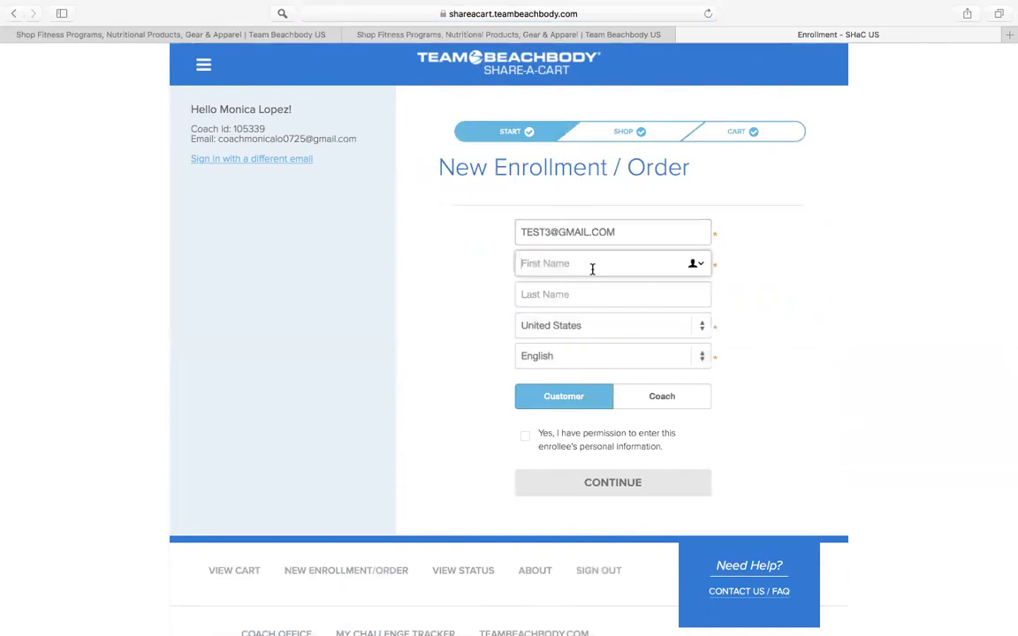
type("MONICA")
left_click(585, 298)
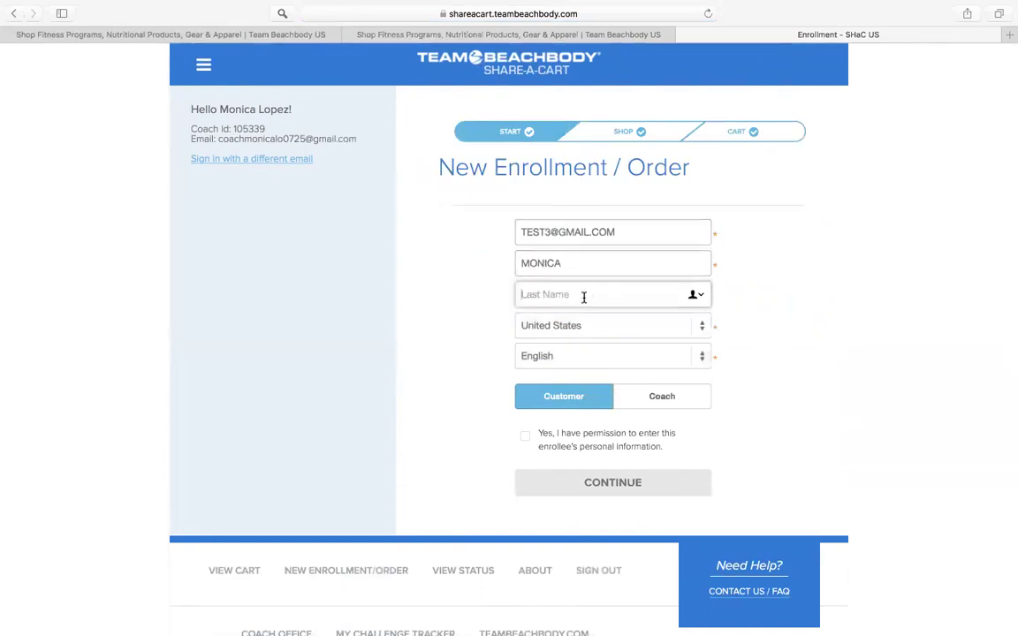
type("TEST")
left_click(643, 402)
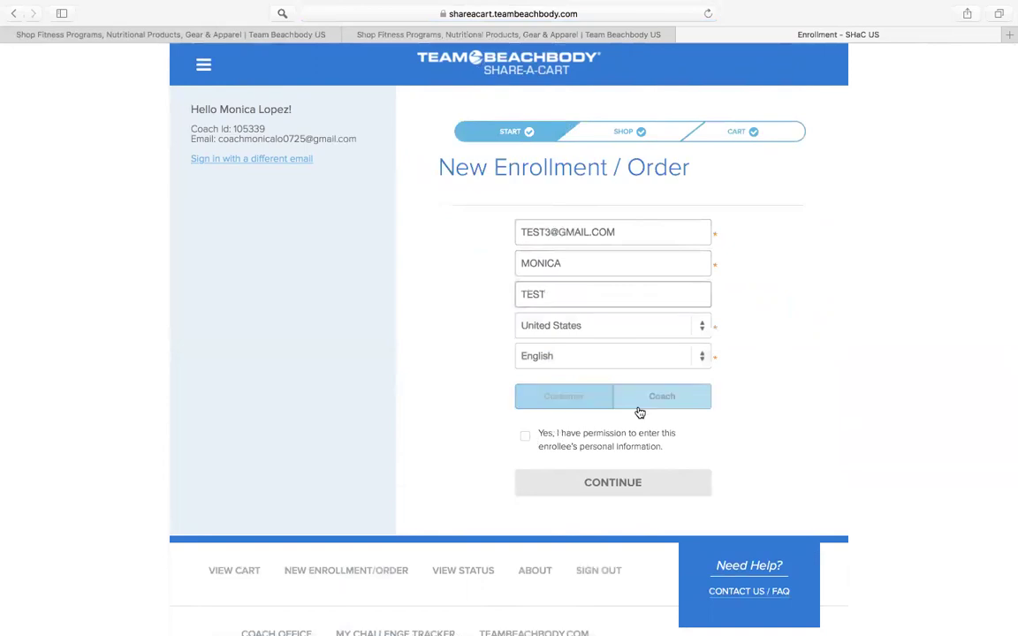
left_click(525, 436)
left_click(565, 486)
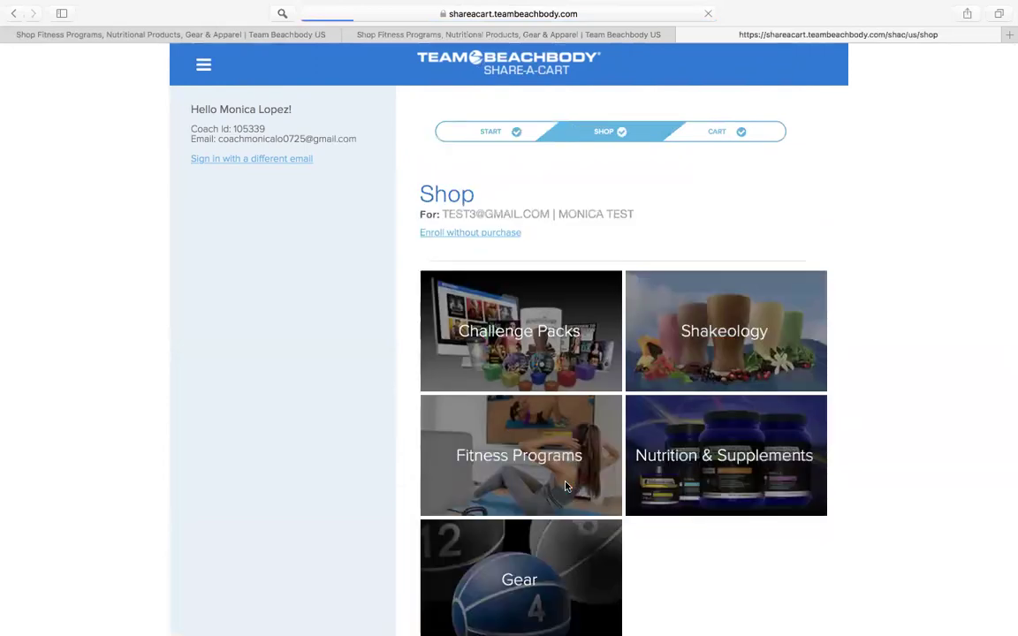
Step: Open the 80 Day Obsession Annual All-Access BOD & Shakeology kit under Challenge Packs
scroll(565, 486, "down", 1)
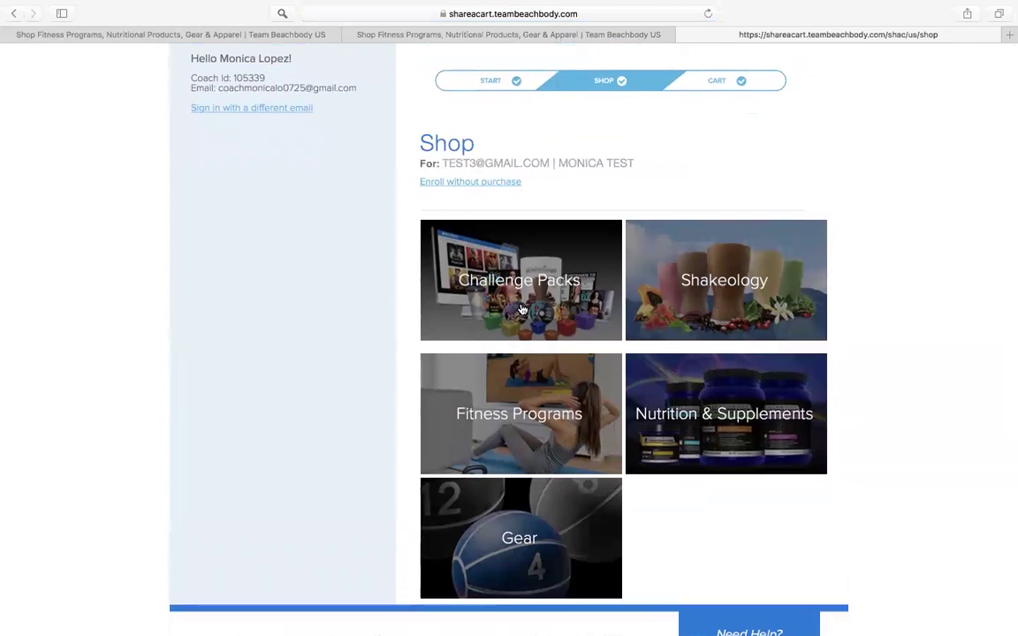
left_click(522, 298)
left_click(657, 302)
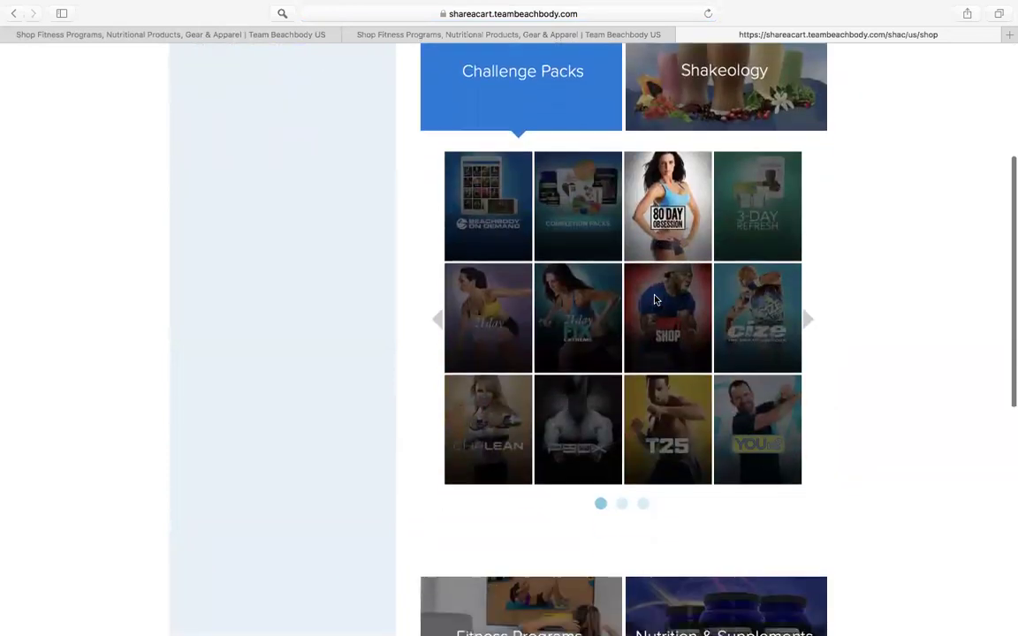
left_click(666, 325)
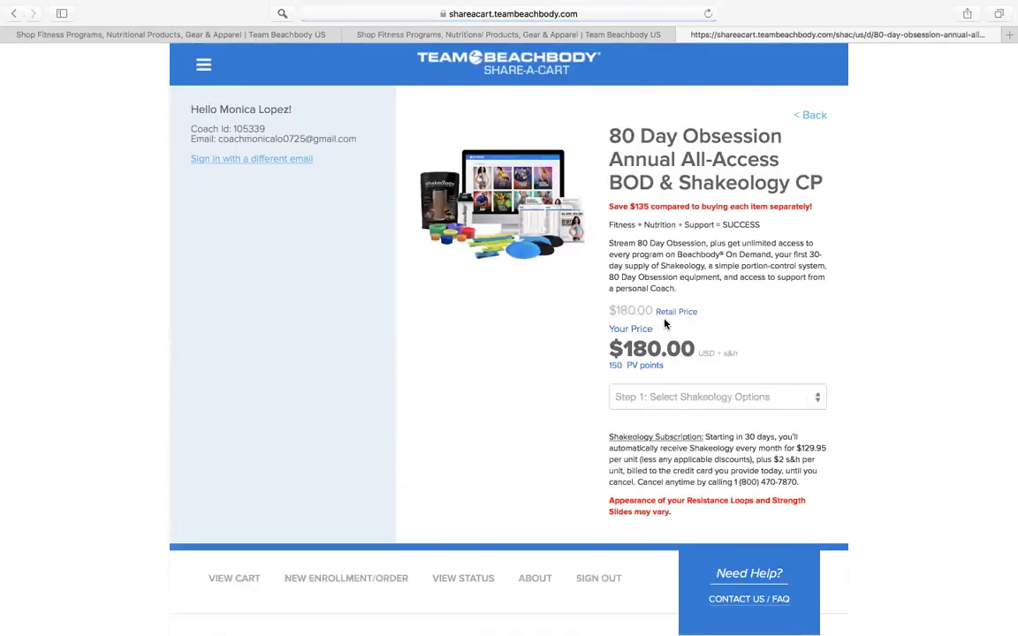
Step: Choose Single Flavor Tropical Strawberry Vegan in 24 packets and add the kit to the cart
scroll(664, 325, "down", 2)
left_click(661, 309)
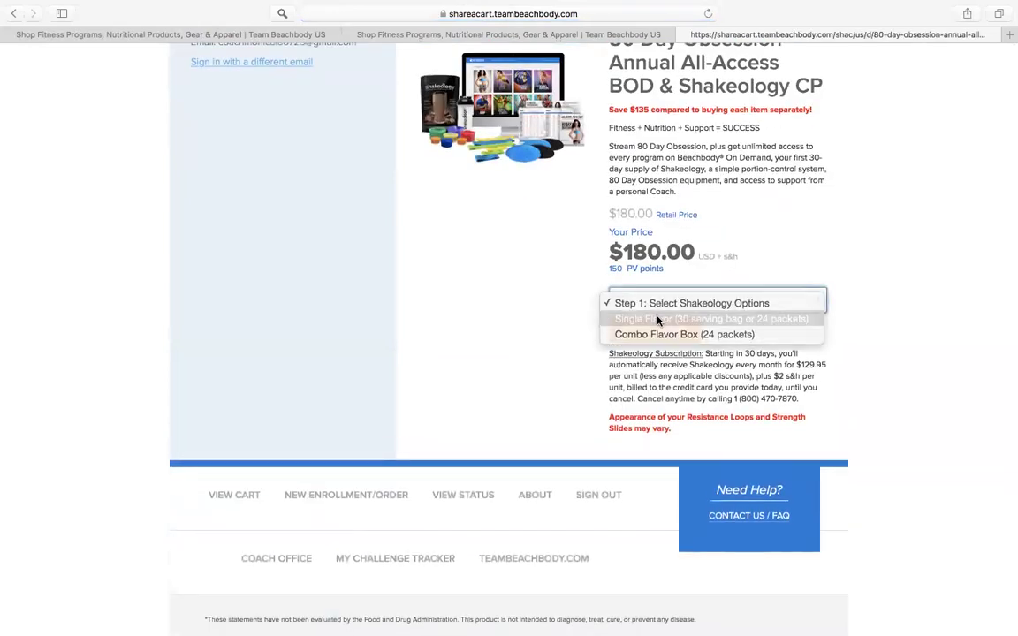
left_click(661, 319)
left_click(654, 331)
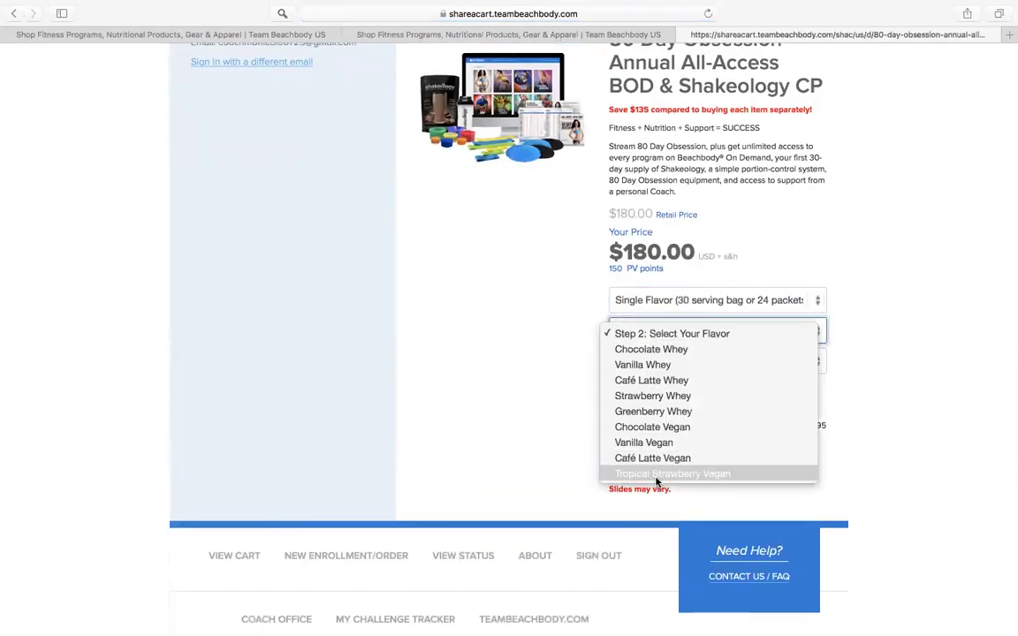
left_click(657, 474)
left_click(661, 363)
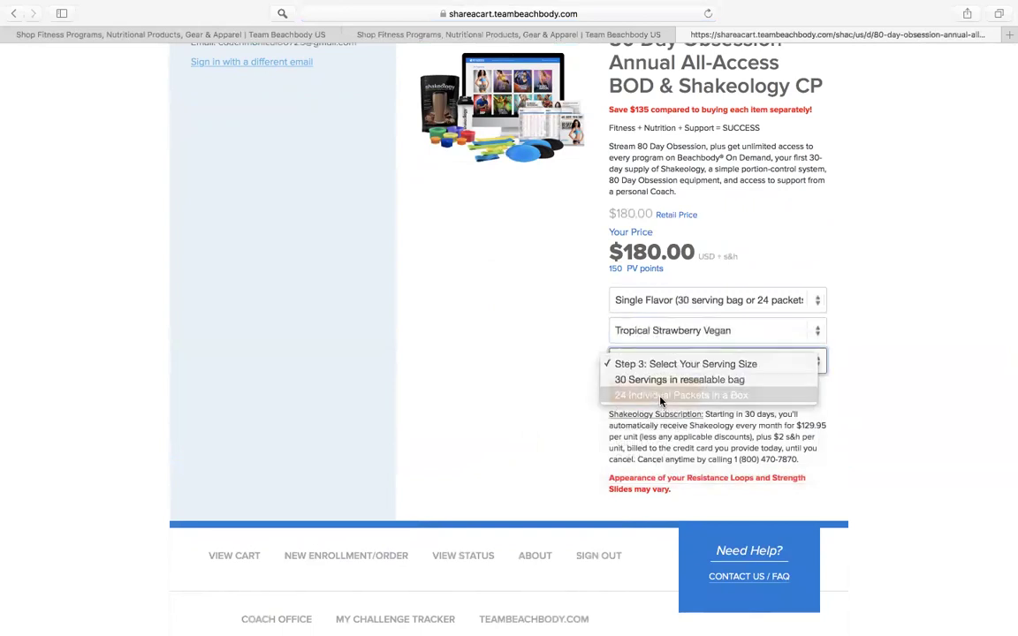
left_click(661, 398)
left_click(660, 398)
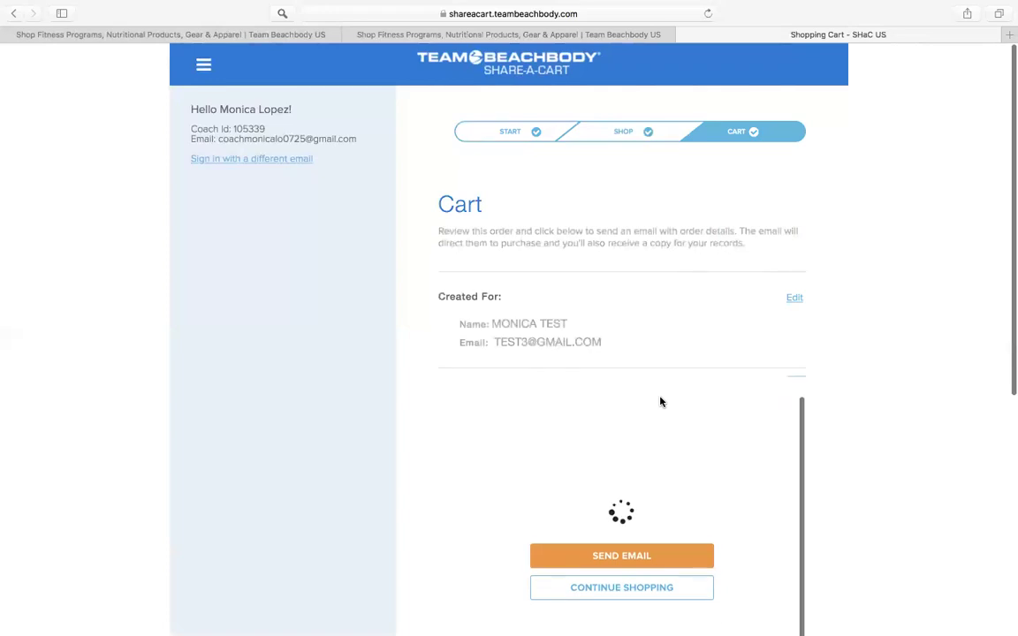
Step: Review the cart with the Business Starter Kit and $180.00 80 Day Obsession kit, then email it
scroll(919, 271, "down", 5)
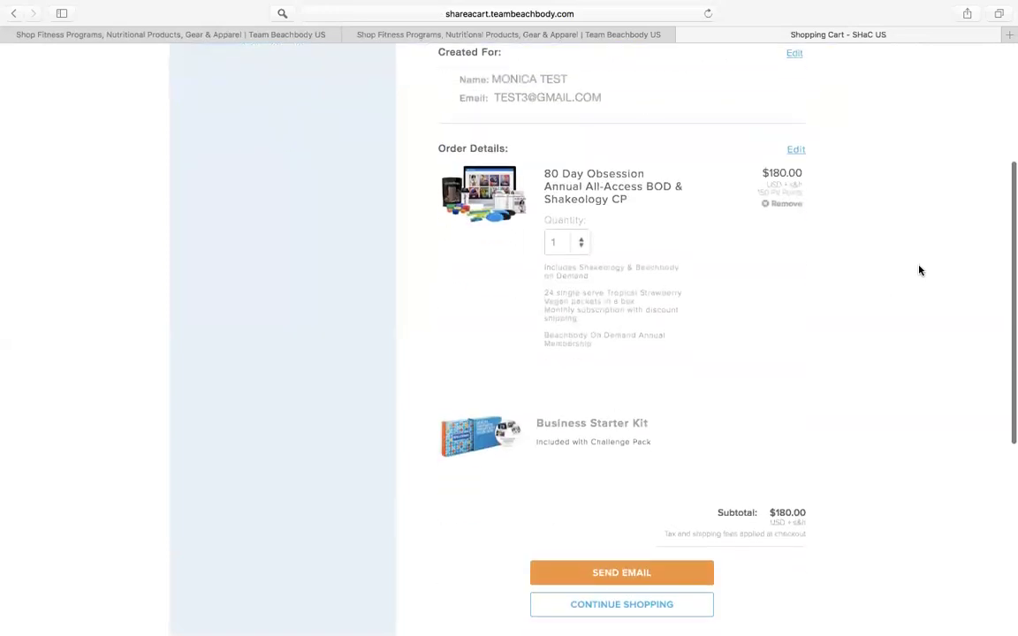
scroll(919, 271, "up", 2)
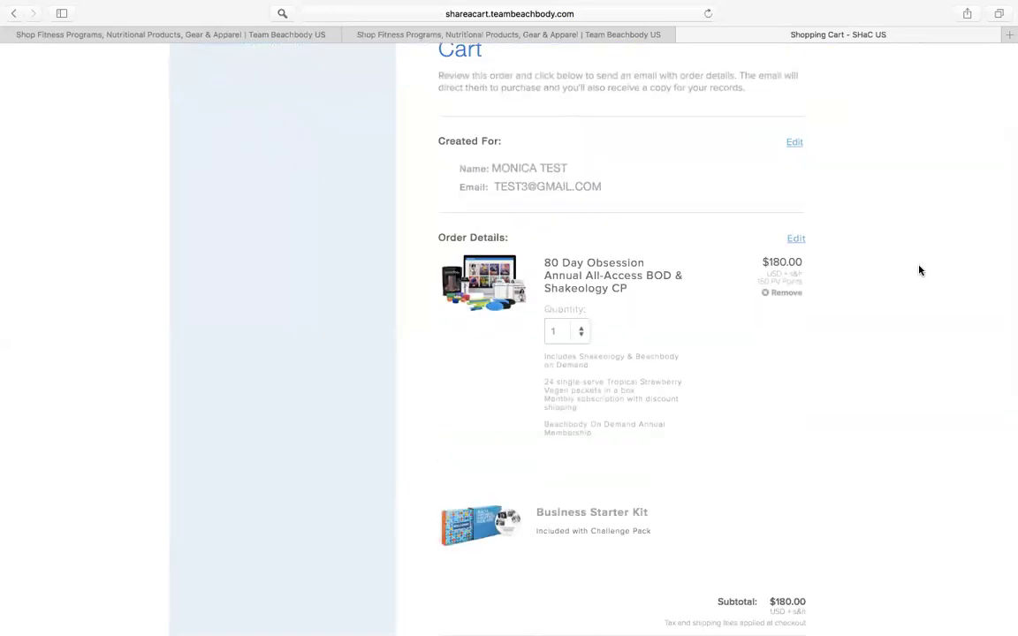
scroll(919, 270, "down", 1)
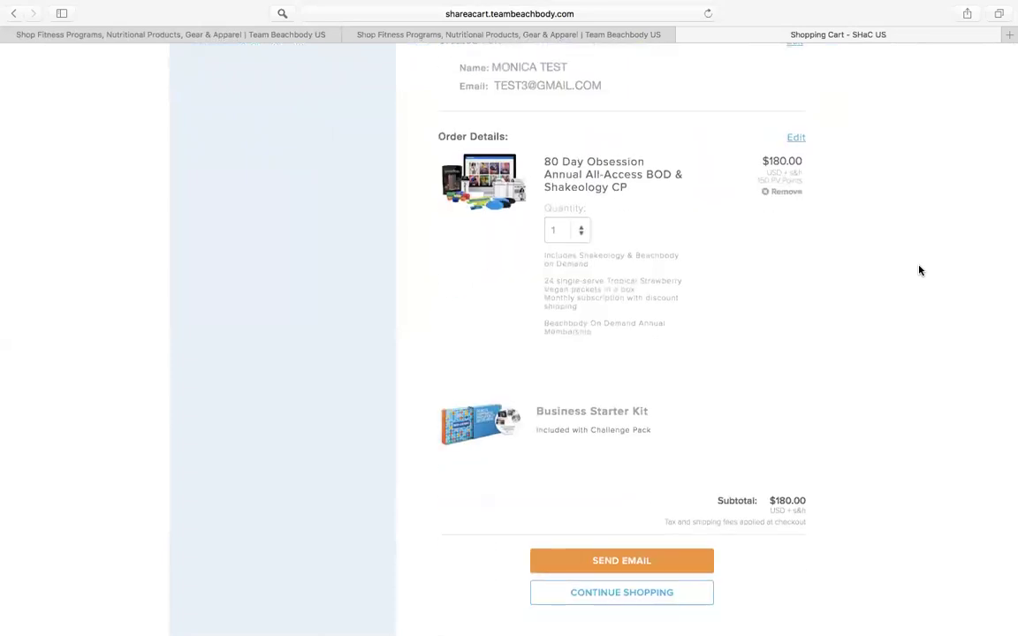
scroll(919, 270, "down", 3)
scroll(919, 271, "up", 2)
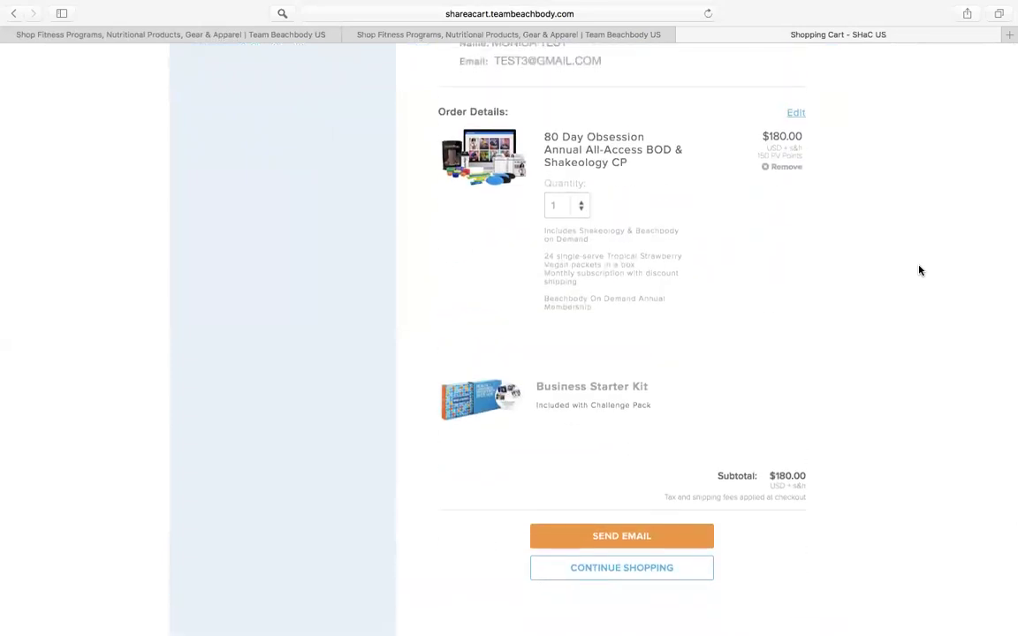
scroll(919, 271, "up", 2)
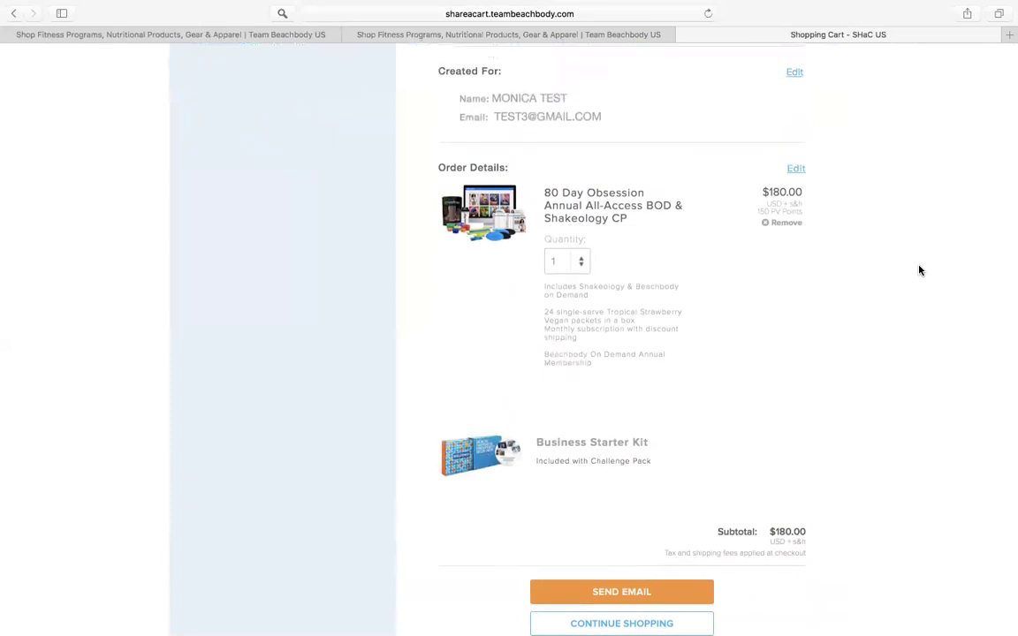
scroll(915, 270, "down", 3)
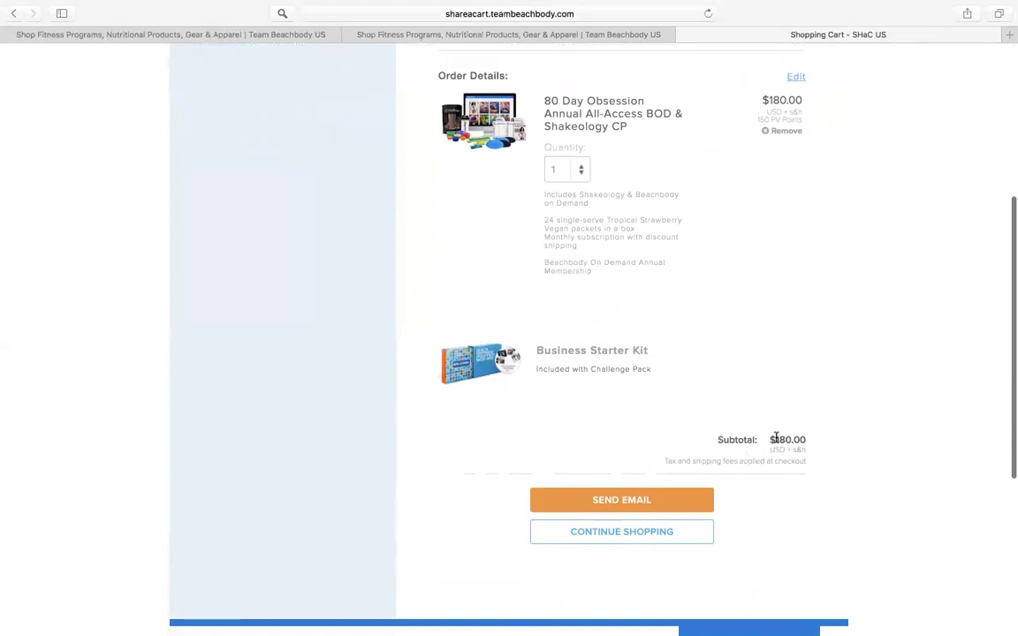
left_click(648, 500)
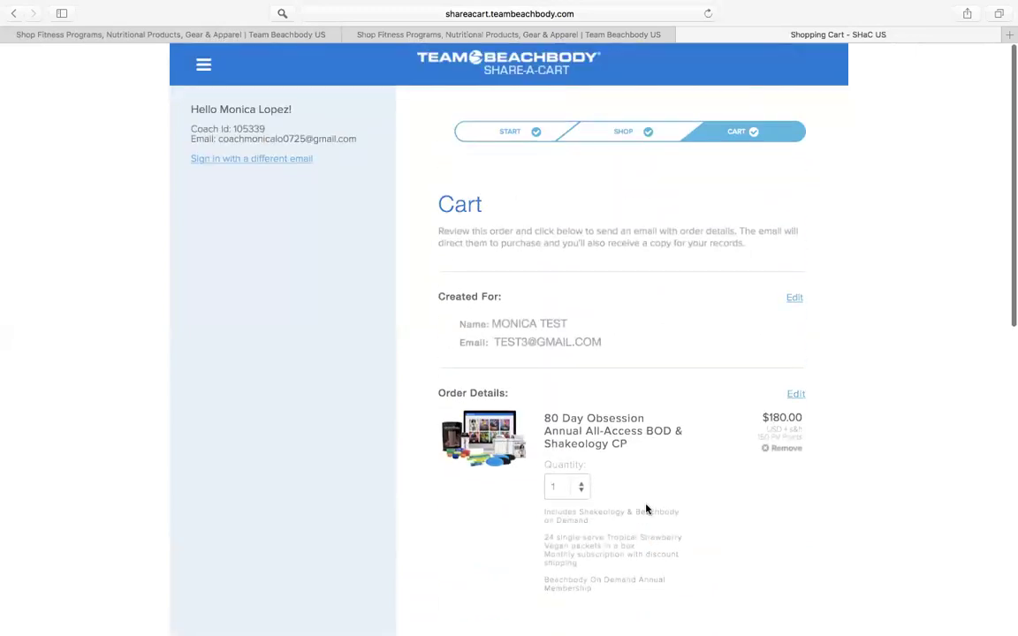
scroll(648, 504, "down", 5)
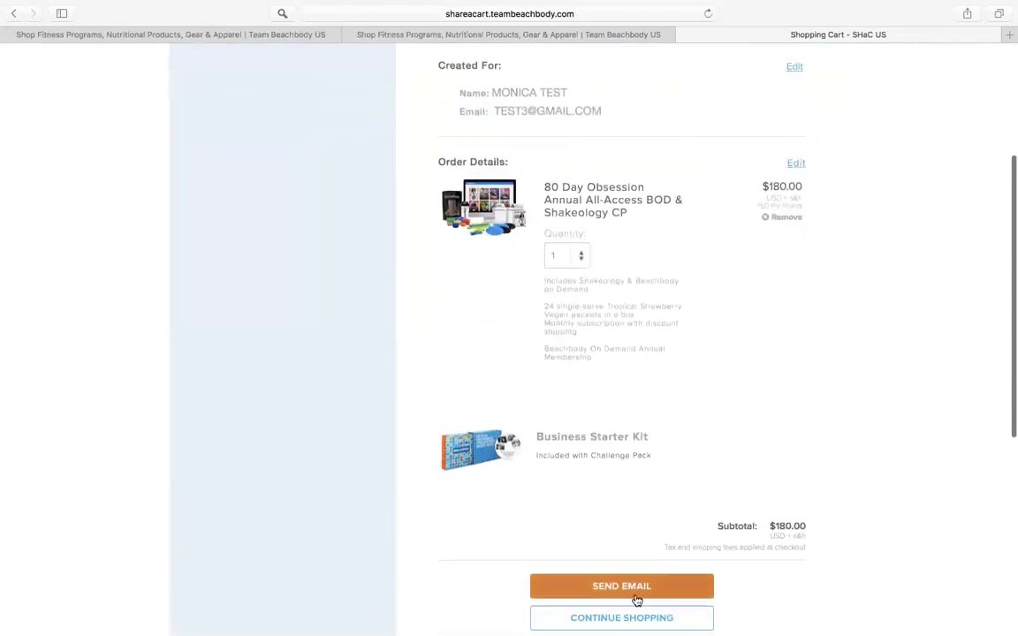
scroll(637, 601, "down", 2)
left_click(616, 496)
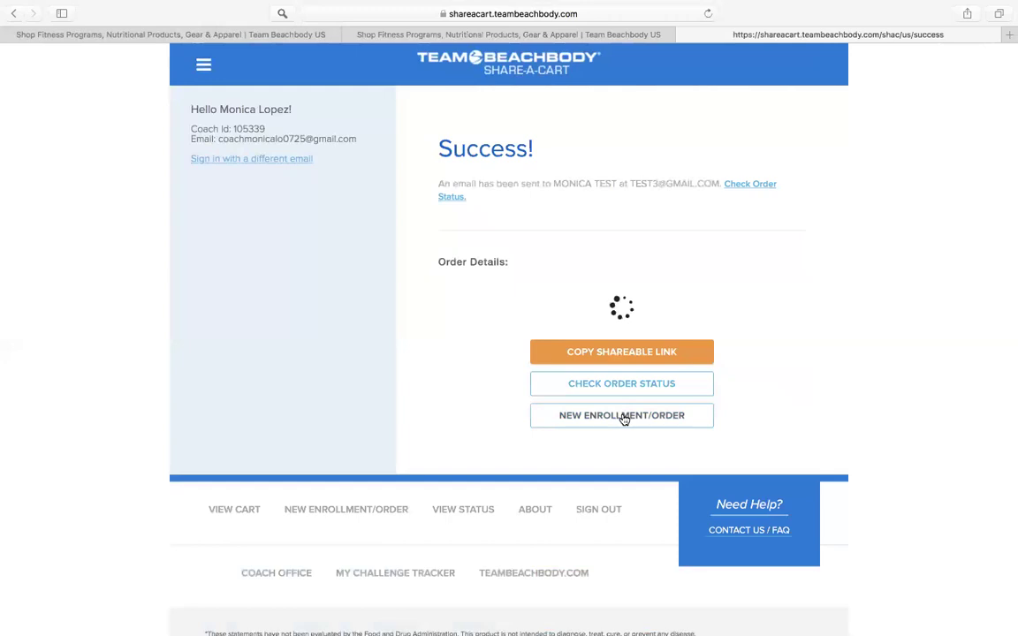
Step: Go to View Status and check the Viewed and Purchased enrollment lists
left_click(623, 416)
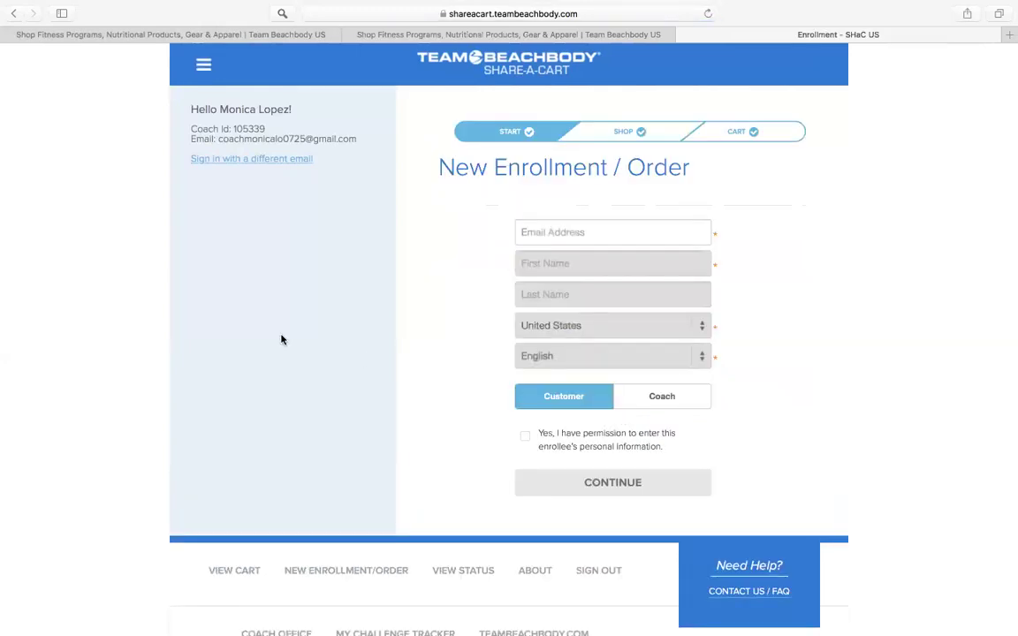
left_click(204, 67)
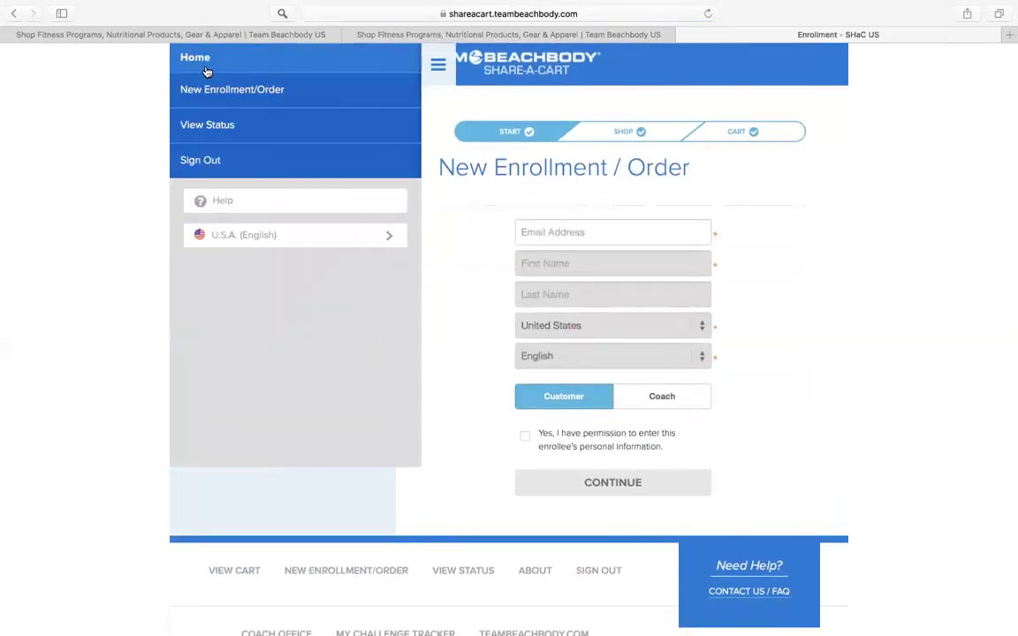
left_click(211, 124)
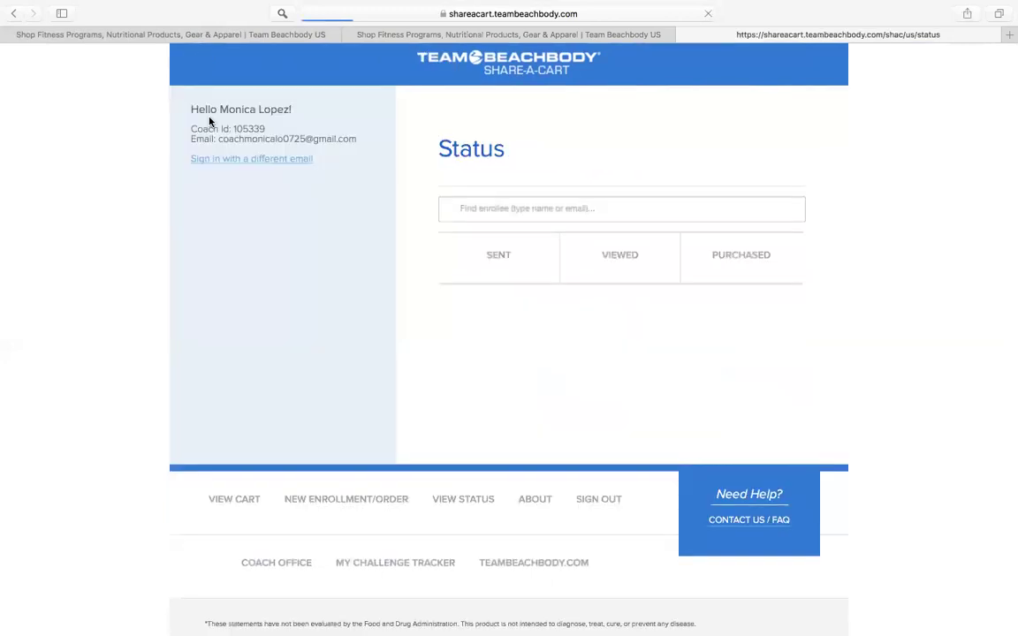
scroll(516, 334, "down", 2)
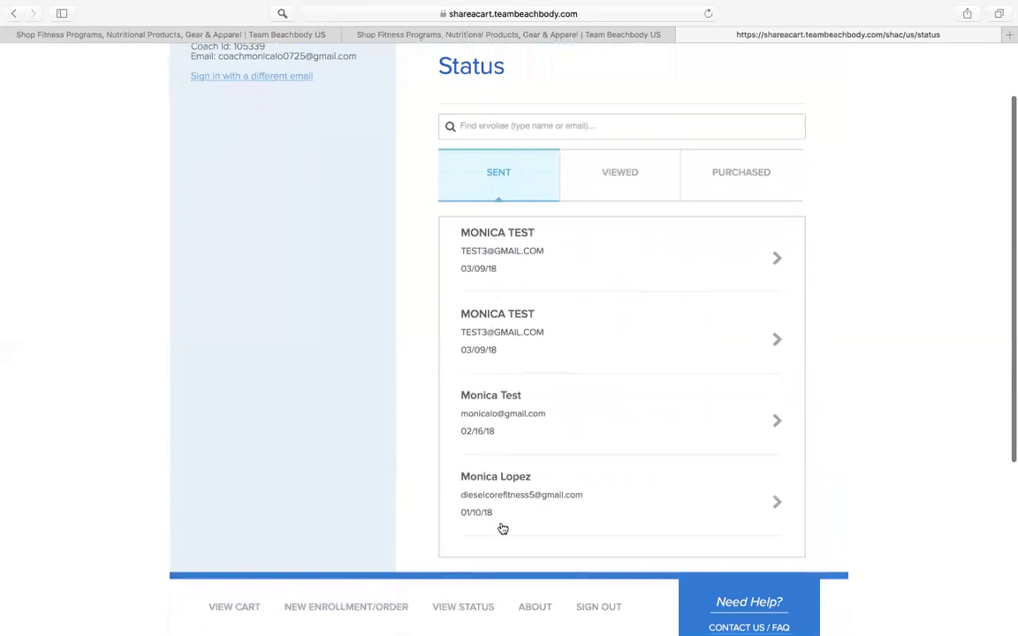
left_click(610, 177)
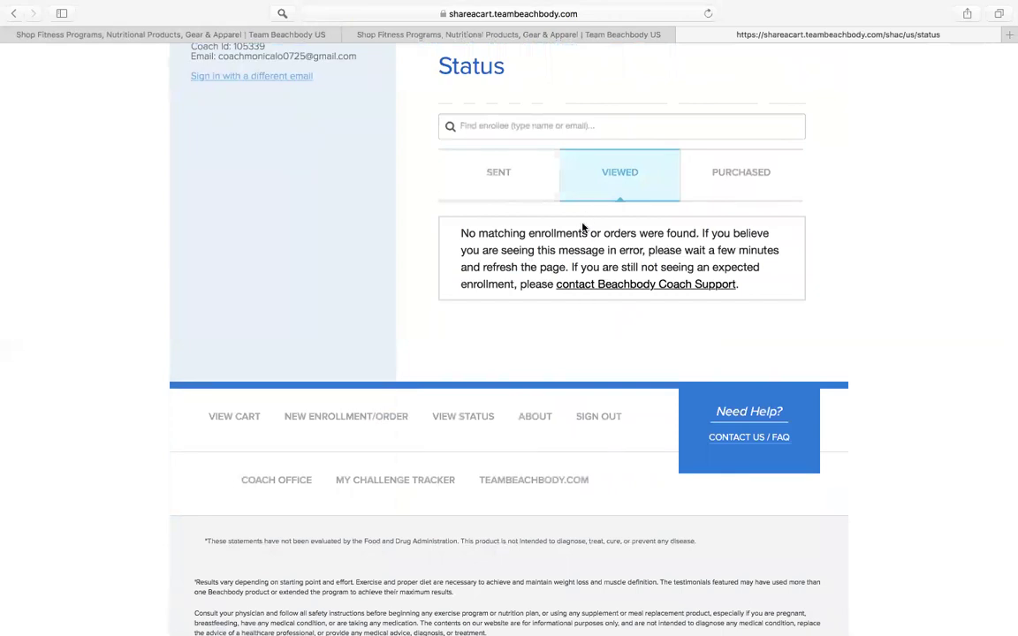
left_click(739, 178)
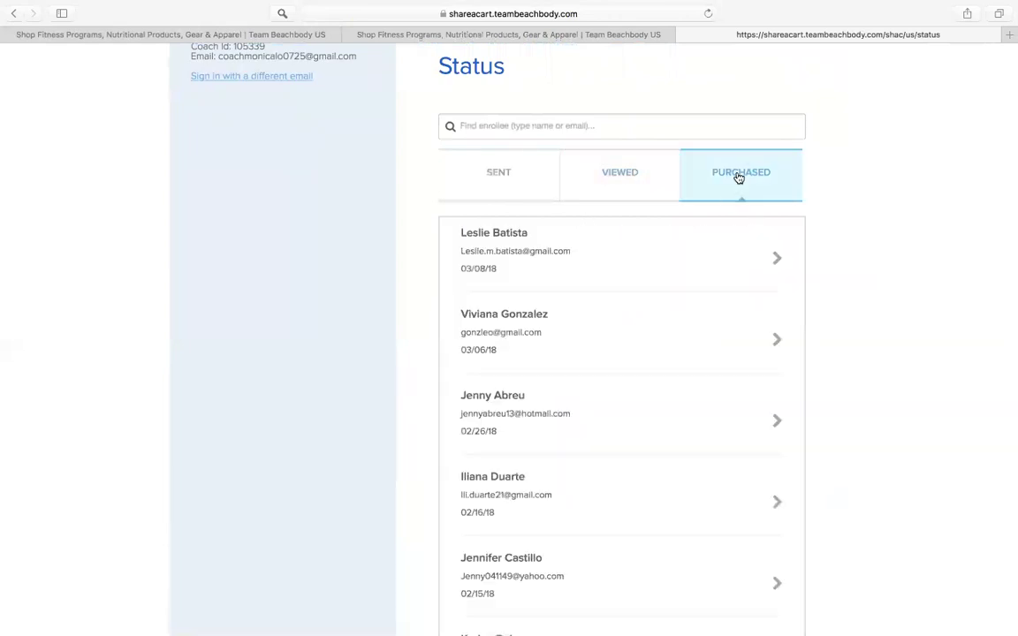
Step: Return to the Sent list and open the newest enrollment's order details
scroll(739, 178, "down", 10)
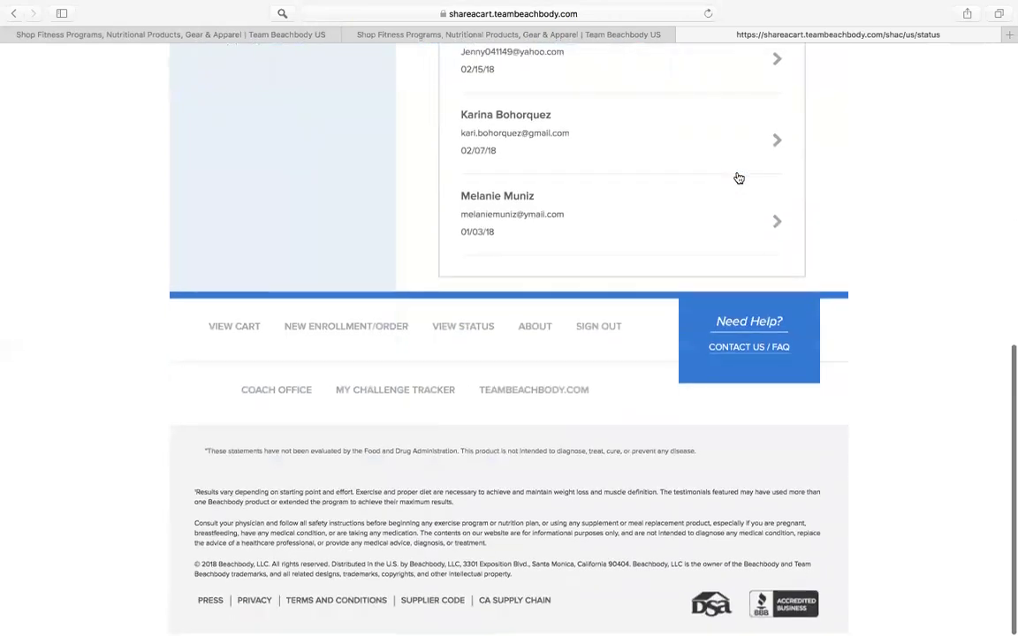
scroll(739, 179, "up", 10)
left_click(531, 258)
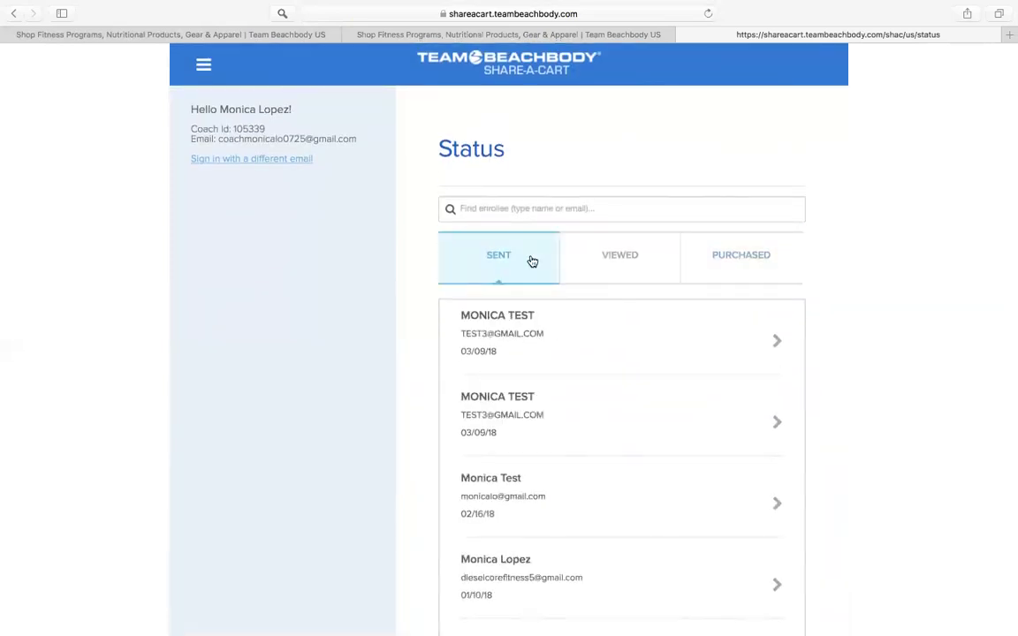
scroll(500, 345, "down", 2)
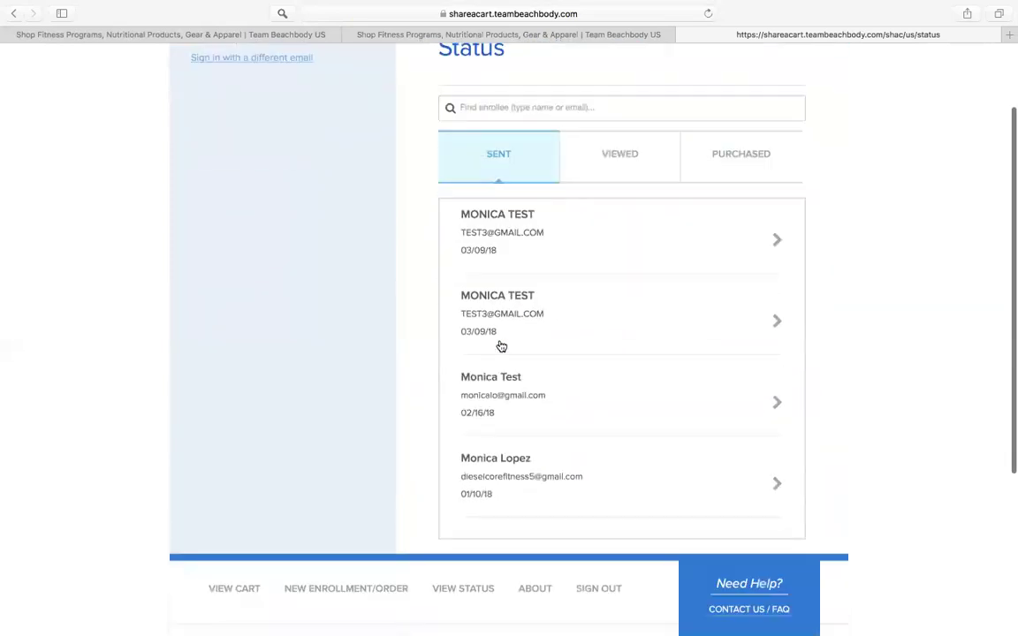
left_click(498, 257)
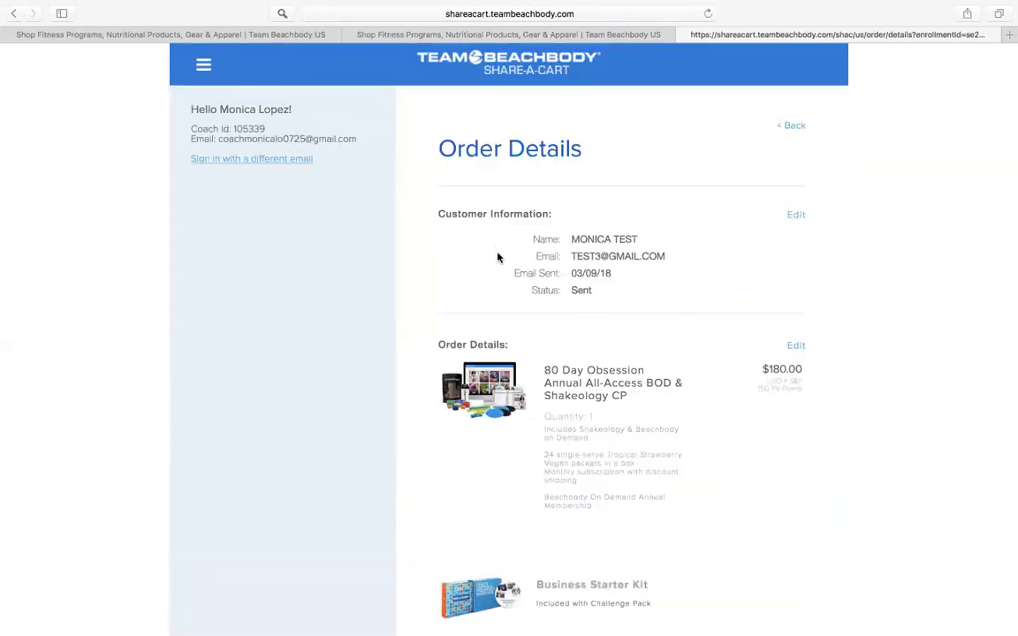
Step: Review the order down to the $180.00 subtotal and Resend Email, then exit Safari full screen
scroll(498, 256, "down", 5)
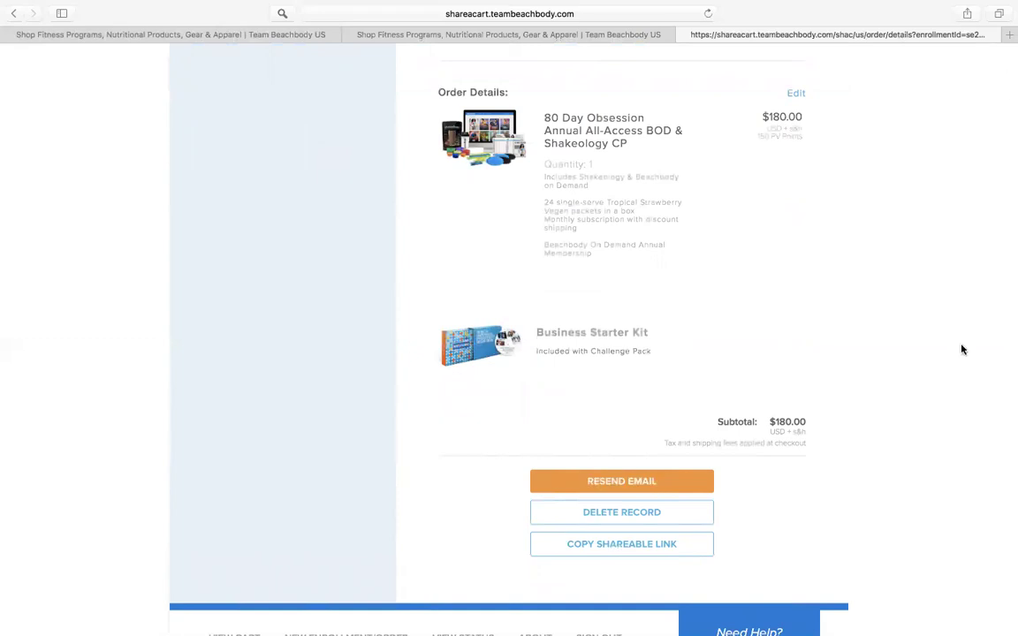
scroll(963, 350, "down", 5)
scroll(960, 350, "up", 7)
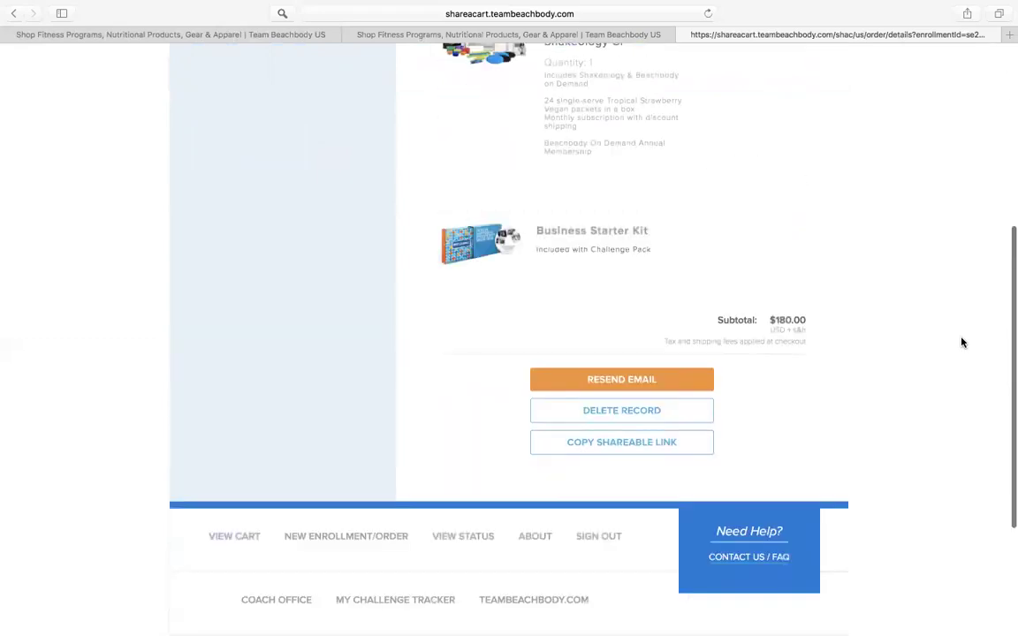
scroll(960, 349, "up", 3)
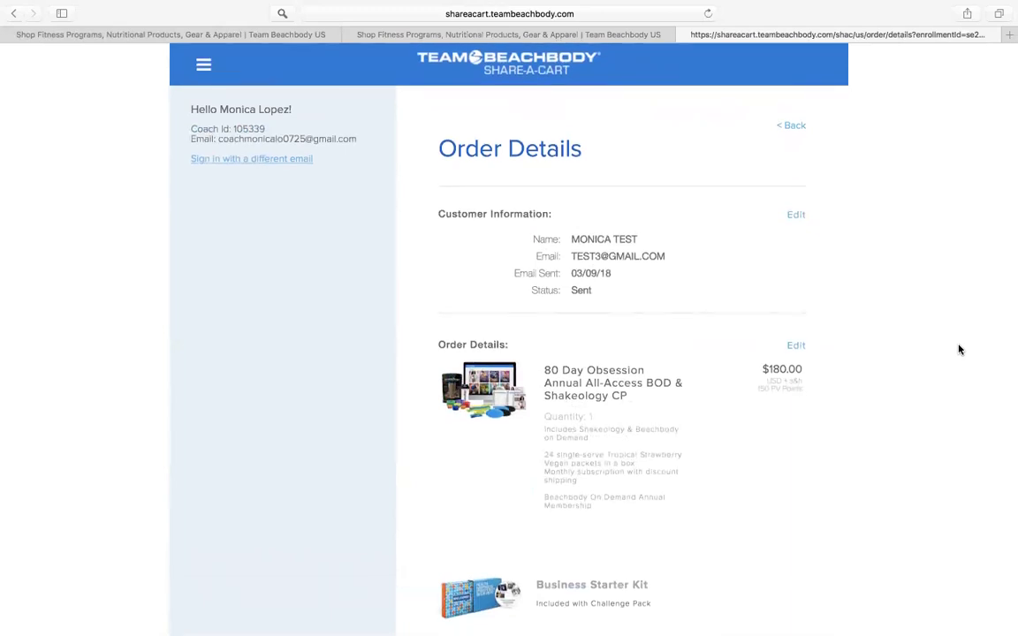
scroll(927, 337, "down", 5)
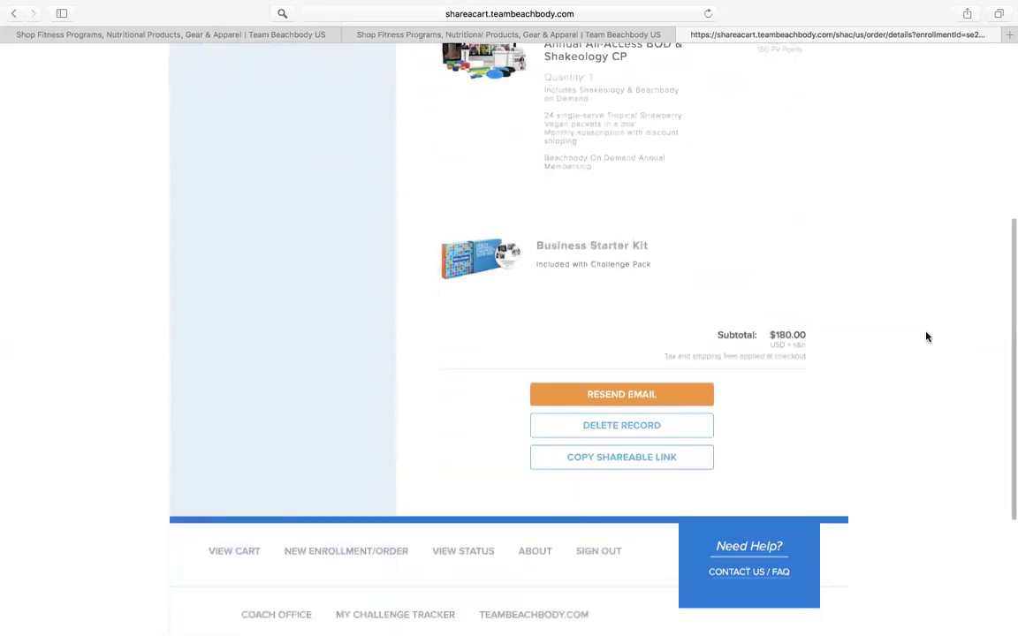
key("ctrl+super+f")
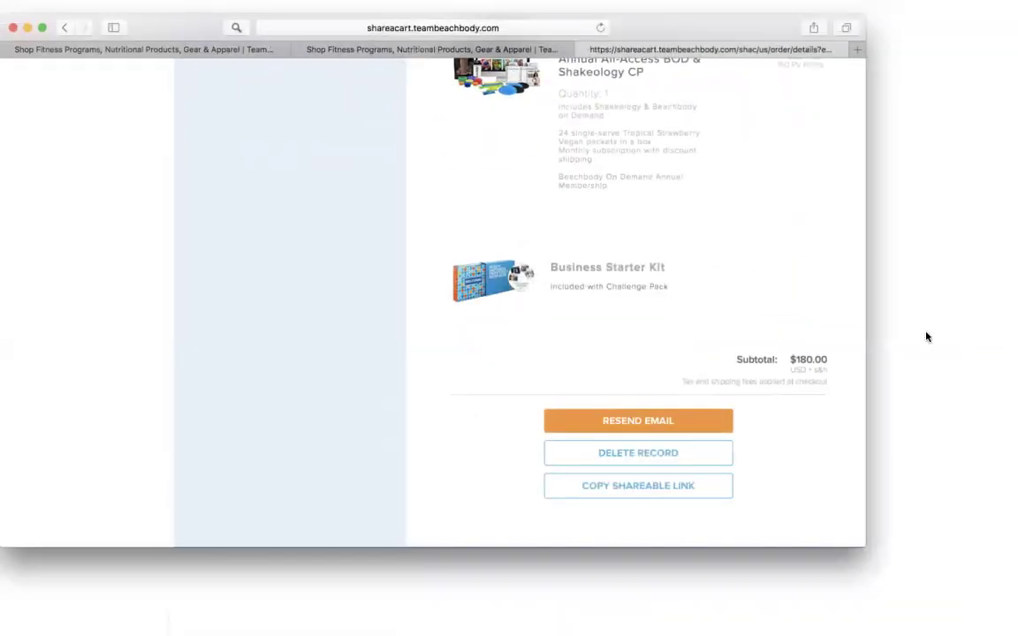